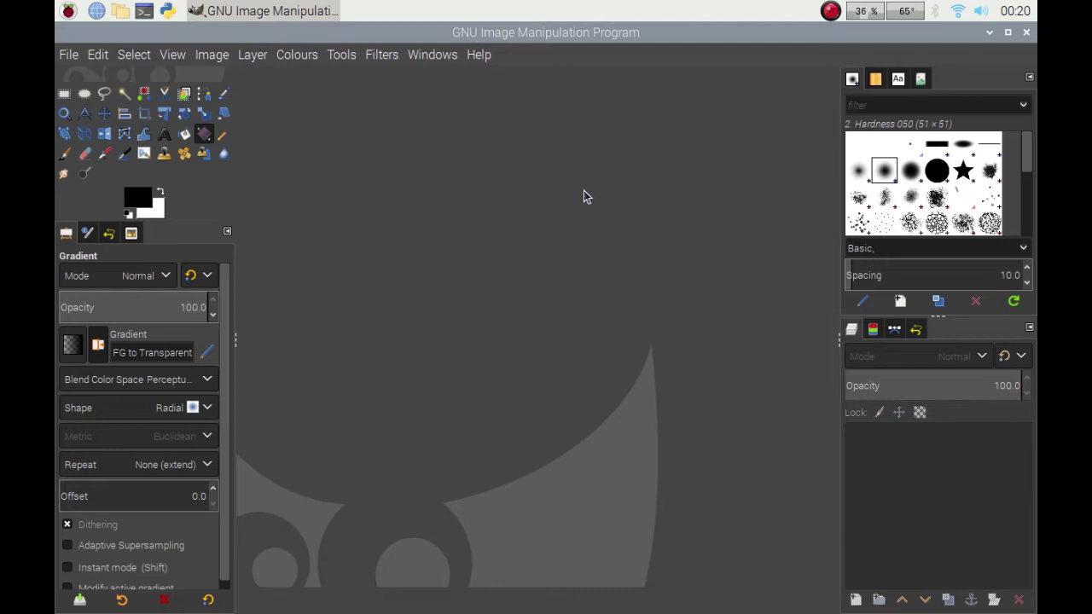
Step: Create a new 350×350 px image with Fill with Transparency enabled
click(72, 56)
click(81, 76)
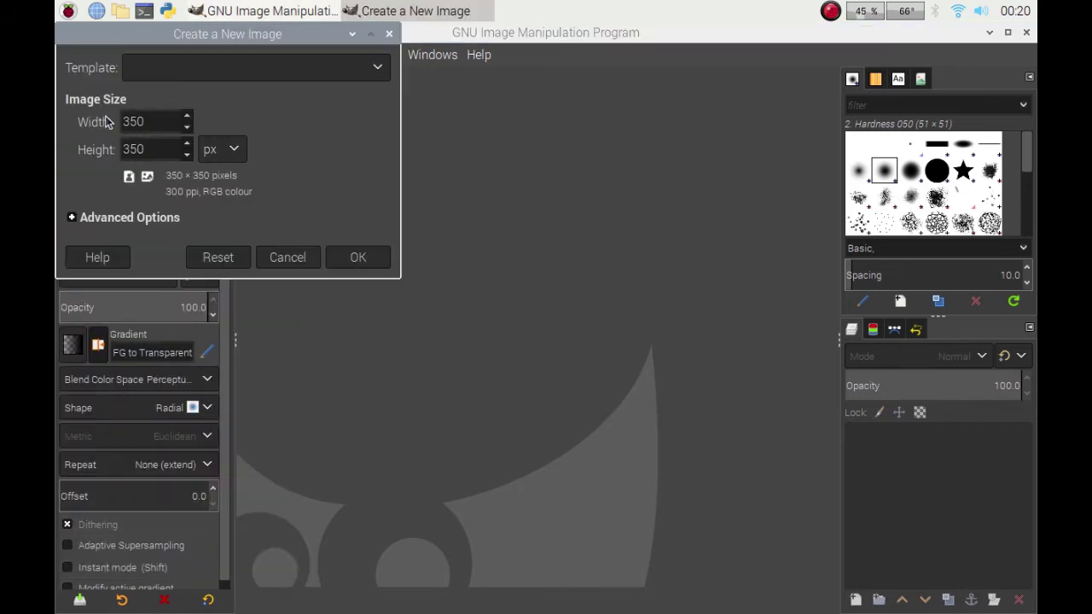
click(147, 122)
click(116, 221)
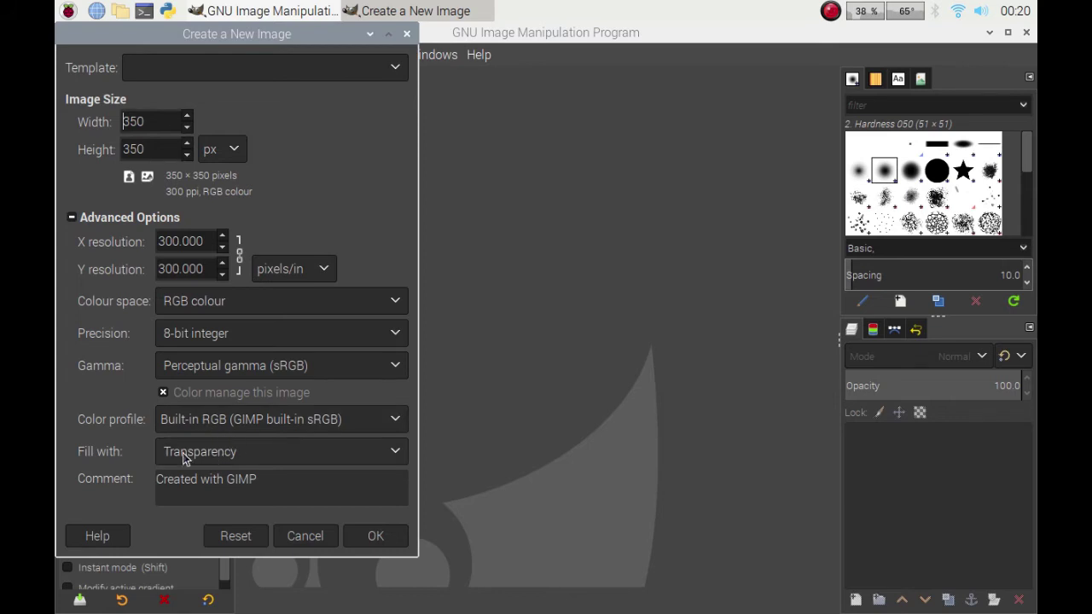
click(372, 533)
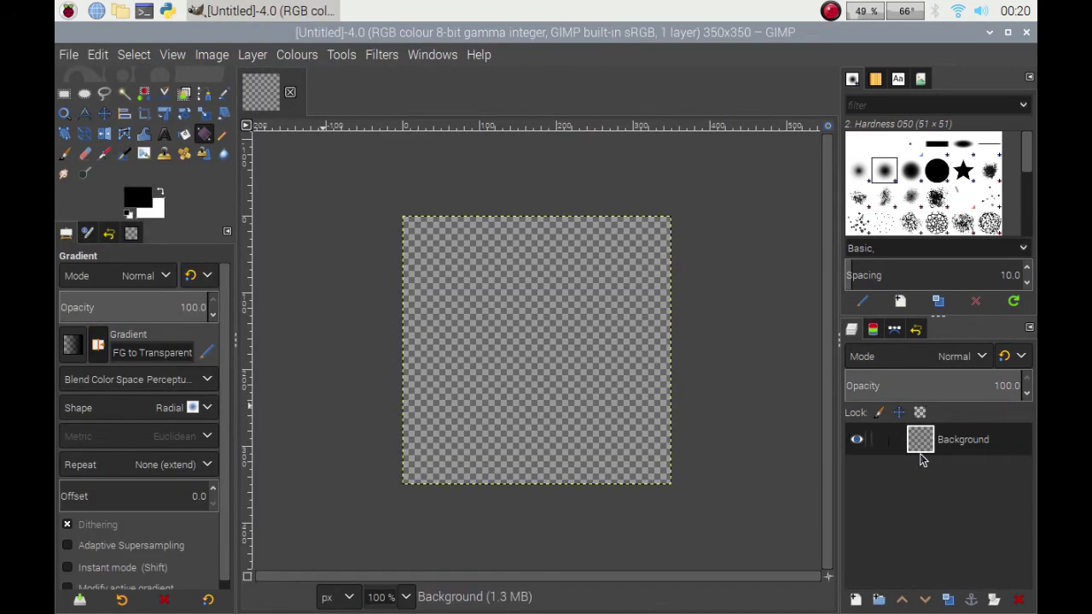
Step: Set the foreground colour to red ff0000 and choose the Rectangle Select tool
click(142, 202)
click(247, 320)
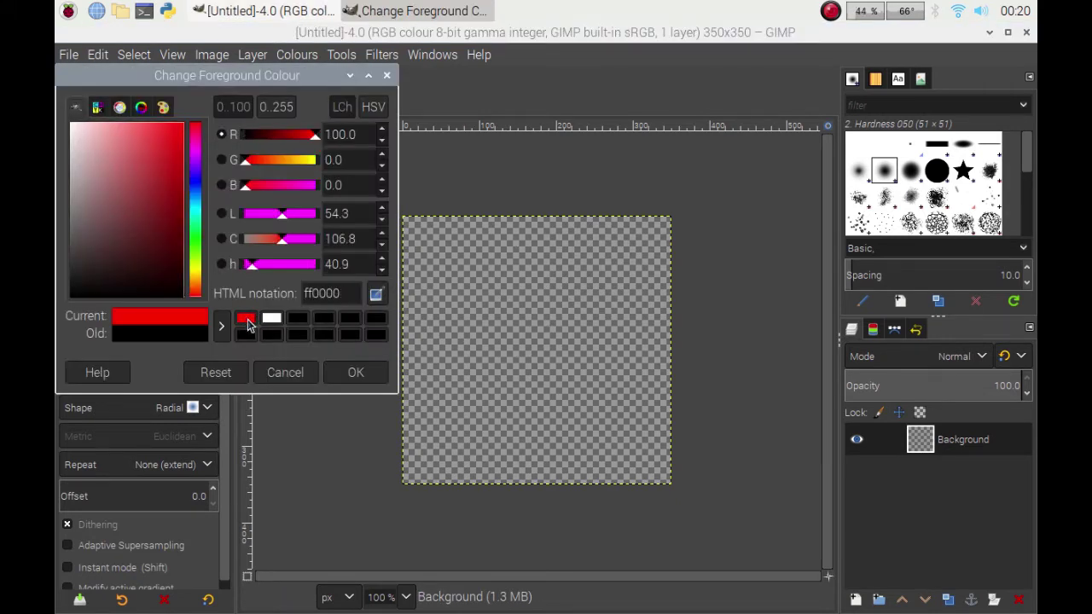
click(355, 371)
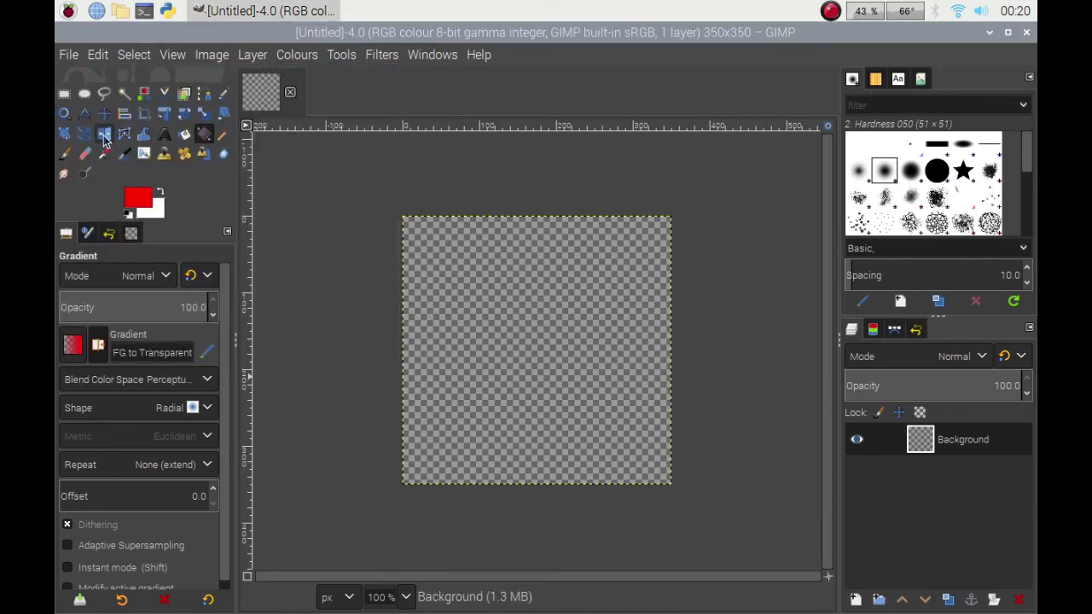
click(64, 95)
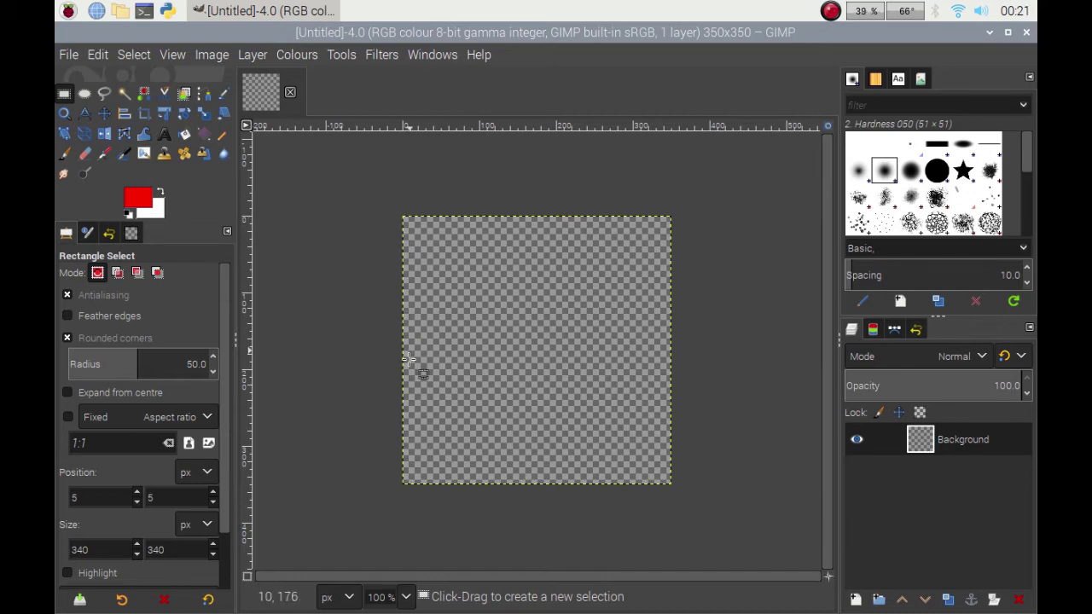
Step: Draw a rectangle selection, then set its position to 5,5 and size to 340×340 px
drag(430, 242, 634, 450)
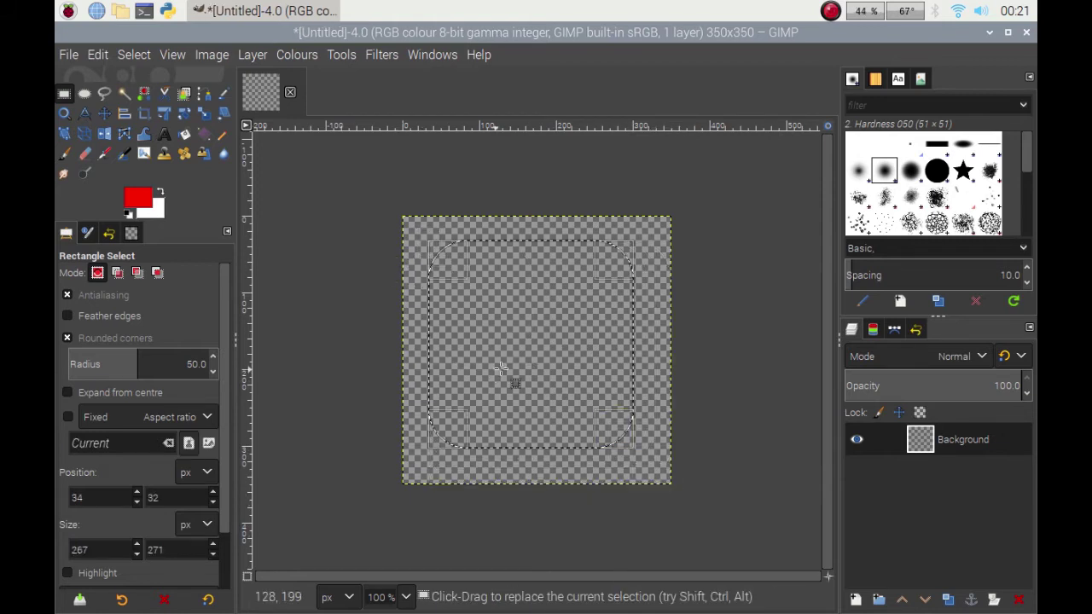
double_click(78, 498)
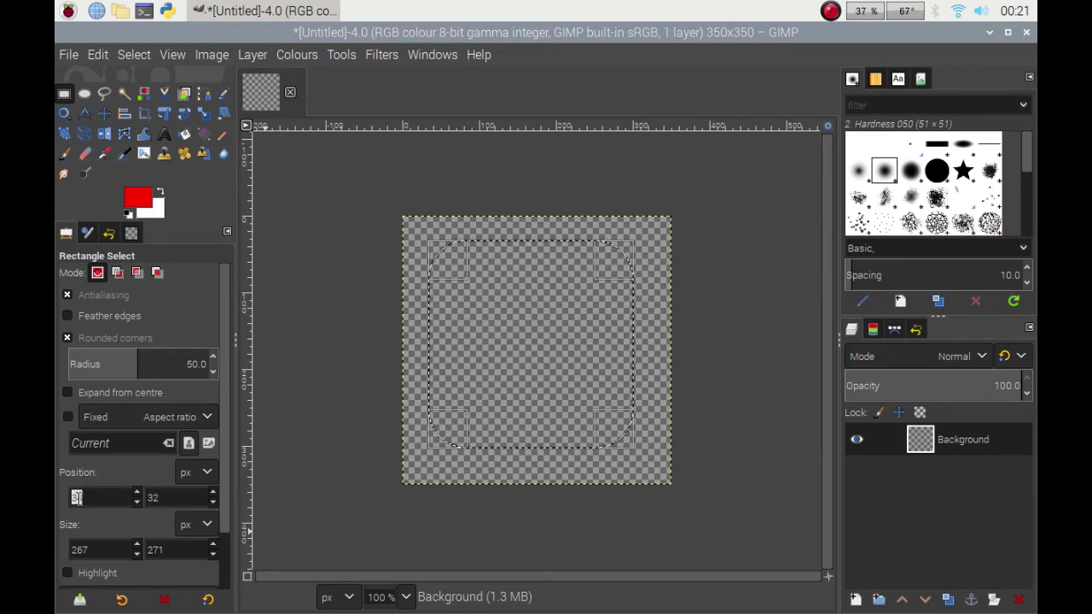
text(5)
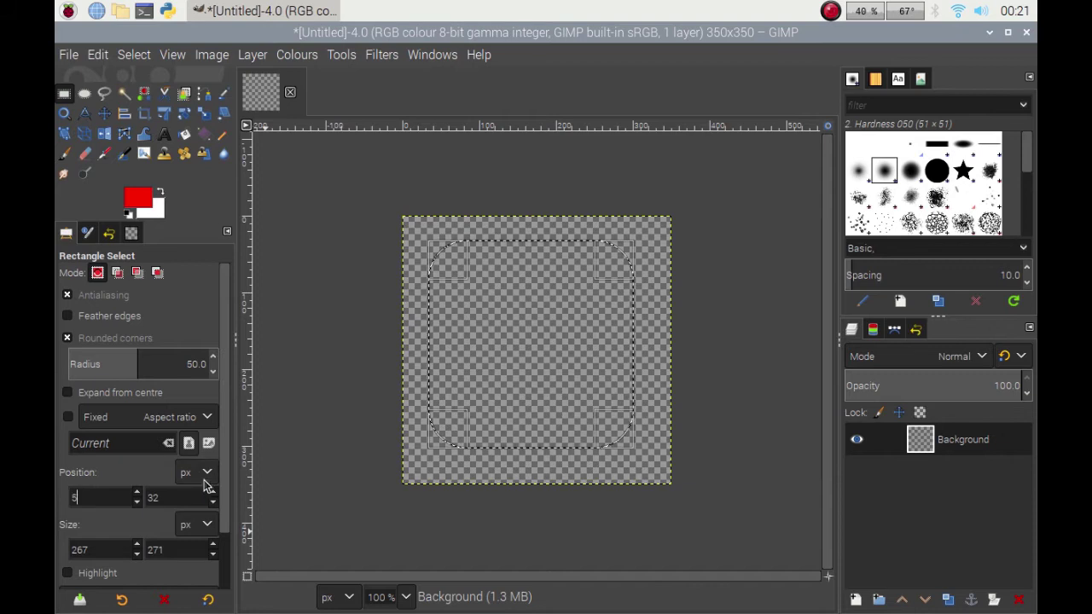
double_click(153, 497)
text(5)
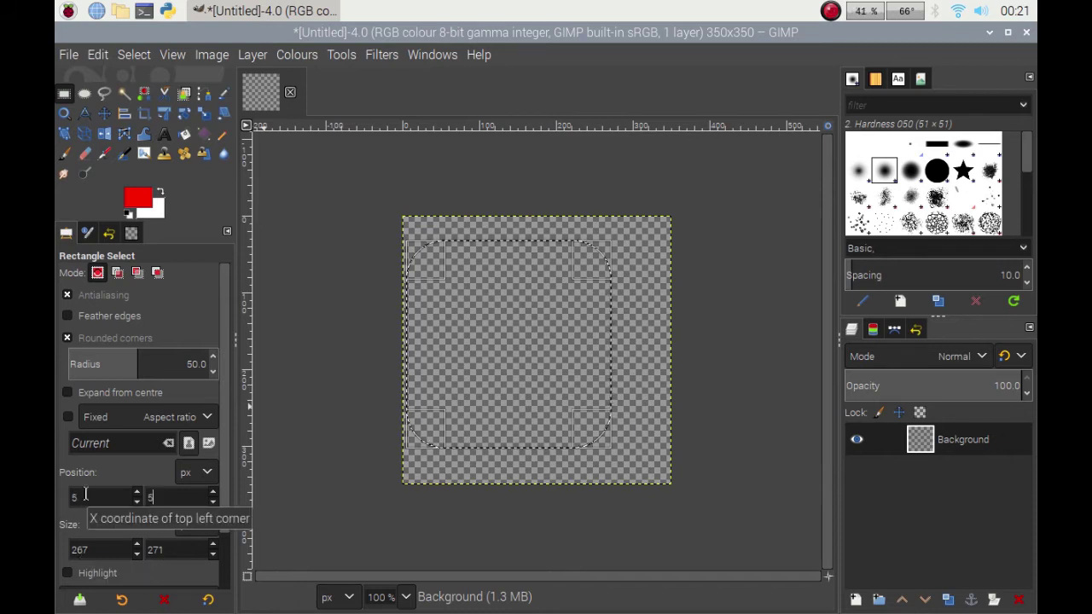
click(170, 498)
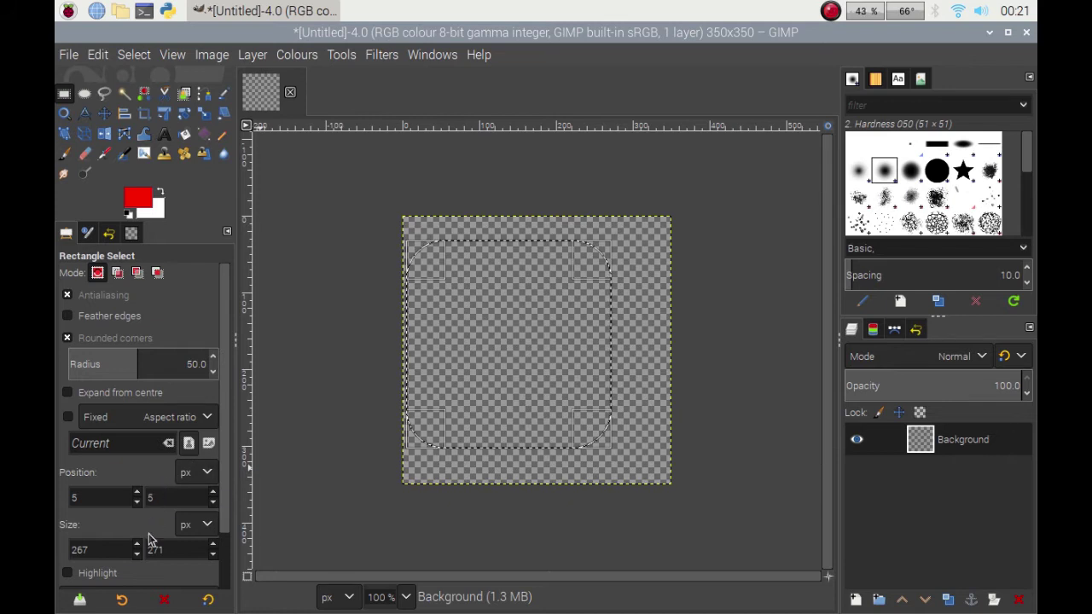
double_click(79, 549)
text(340)
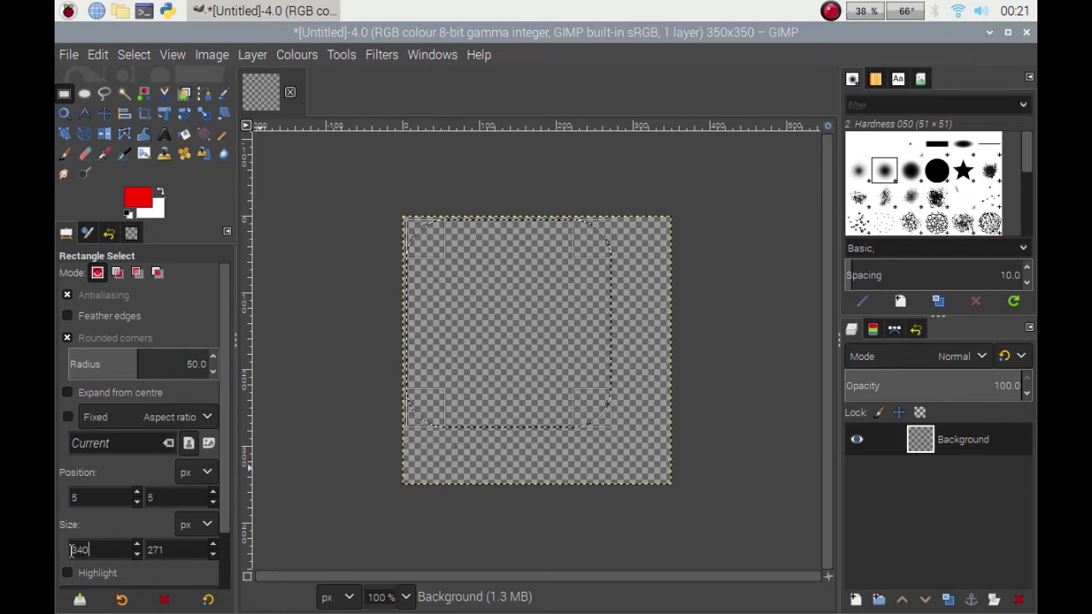
key(Tab)
text(34)
key(Return)
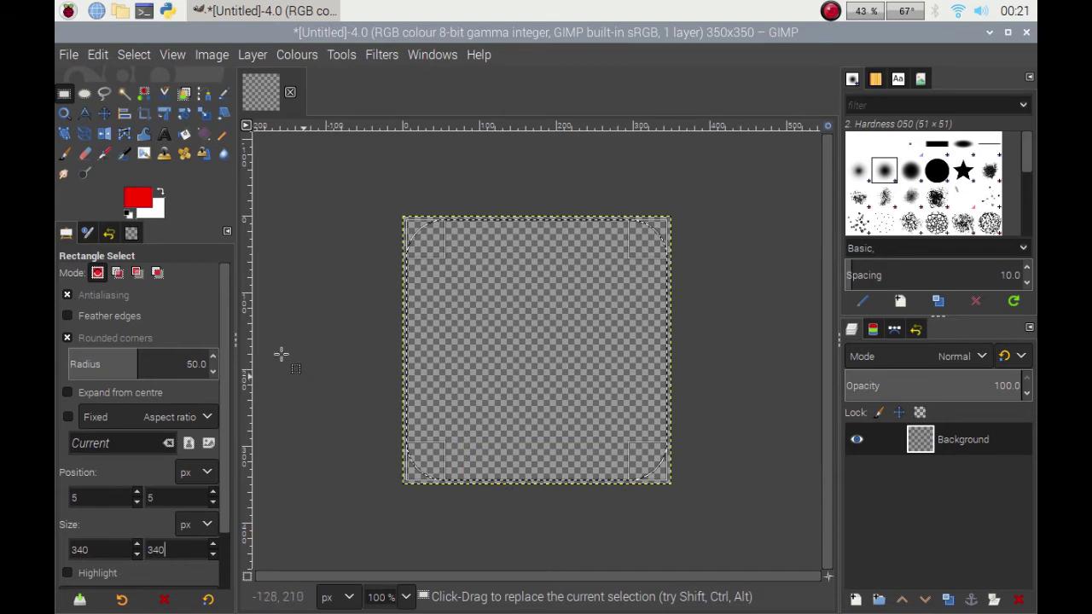
Step: Raise the rounded-corner radius of the selection to about 67–70
click(213, 359)
click(213, 359)
click(213, 359)
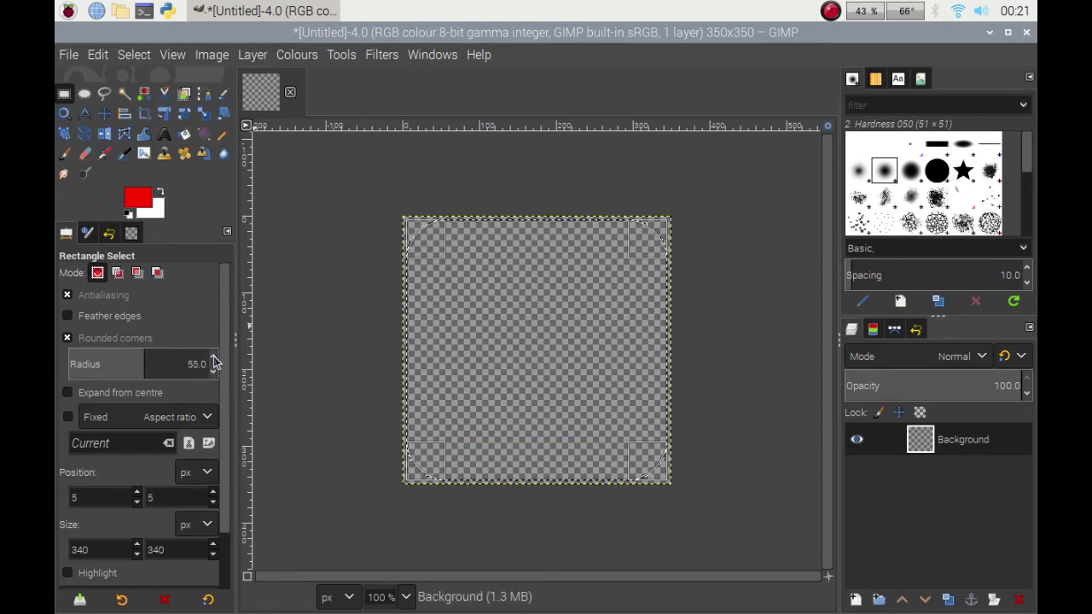
click(214, 359)
click(213, 359)
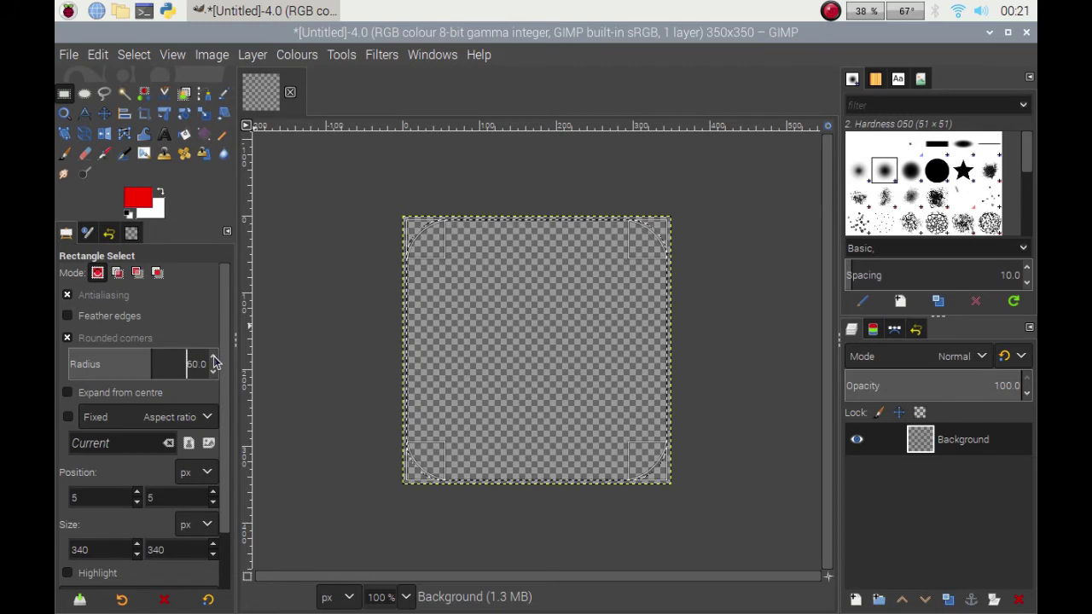
click(213, 359)
click(214, 359)
click(213, 359)
click(213, 359)
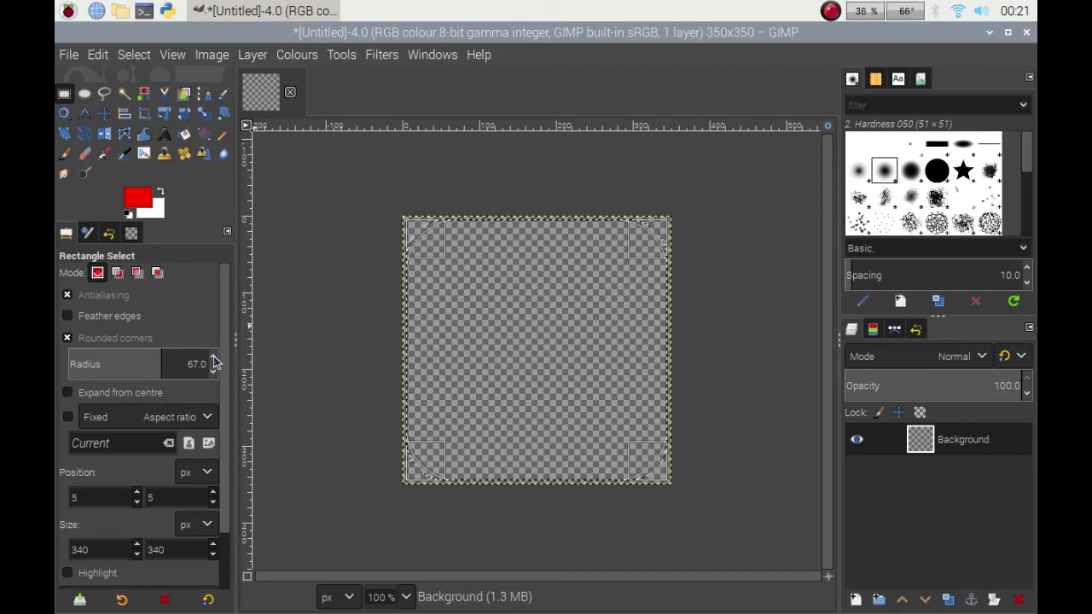
click(214, 359)
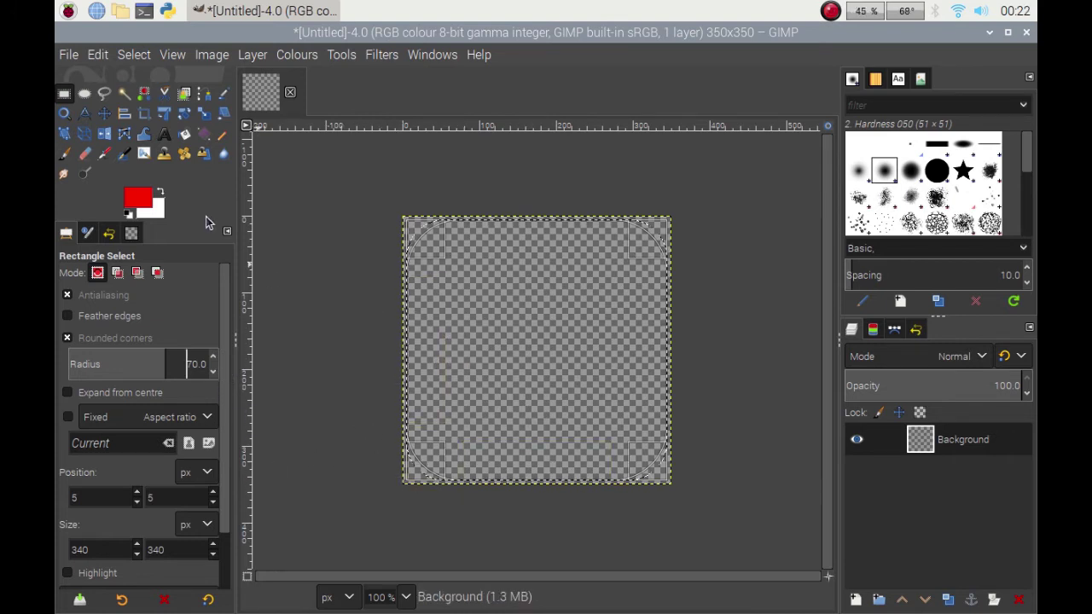
Step: Bucket-fill the rounded selection with red, then apply Select > None
click(185, 135)
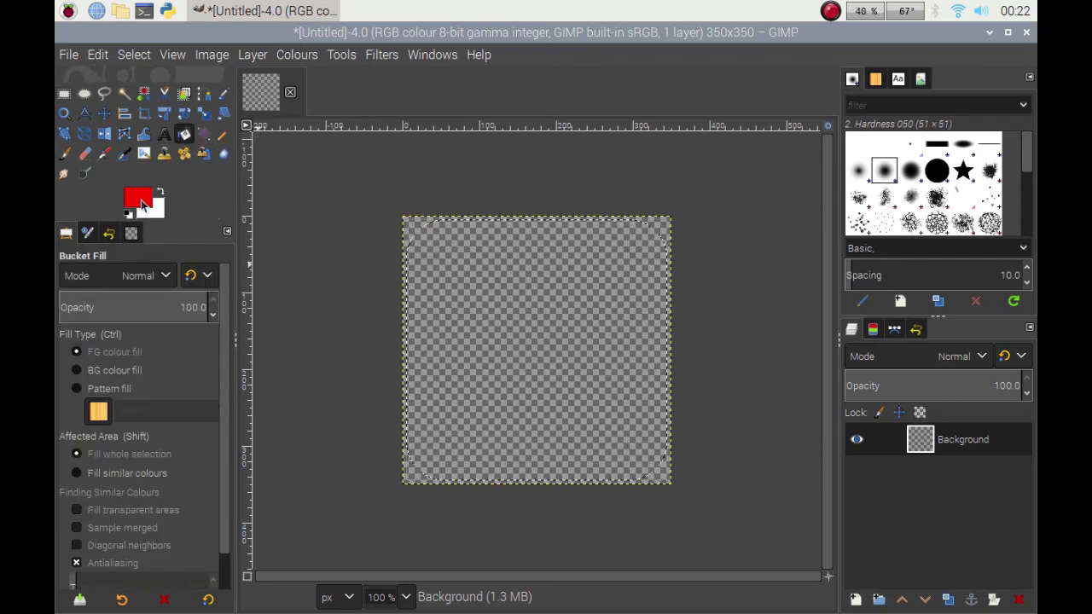
click(515, 305)
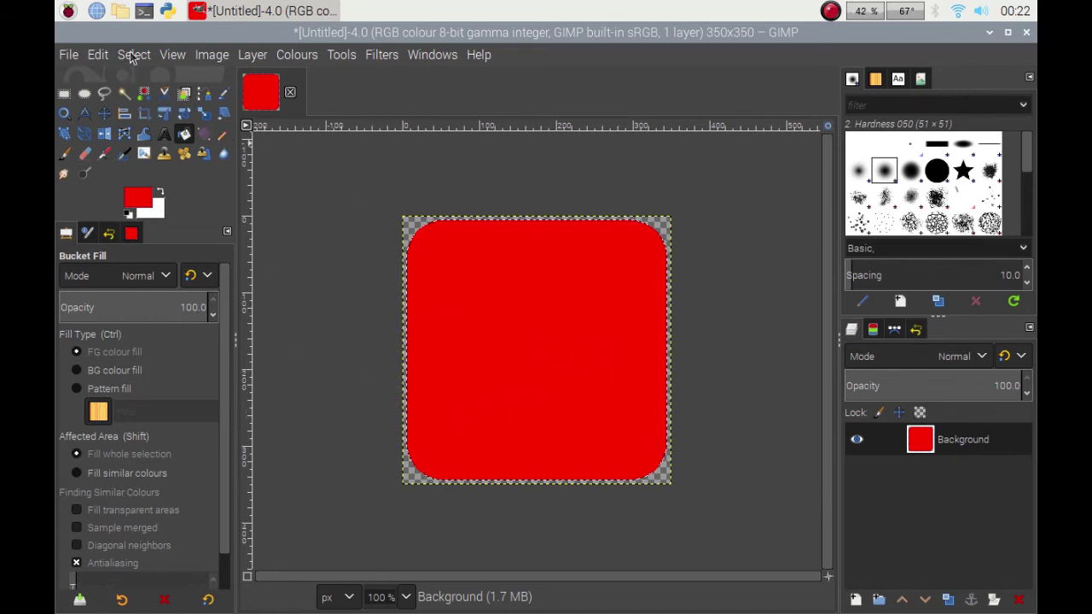
click(134, 57)
click(140, 100)
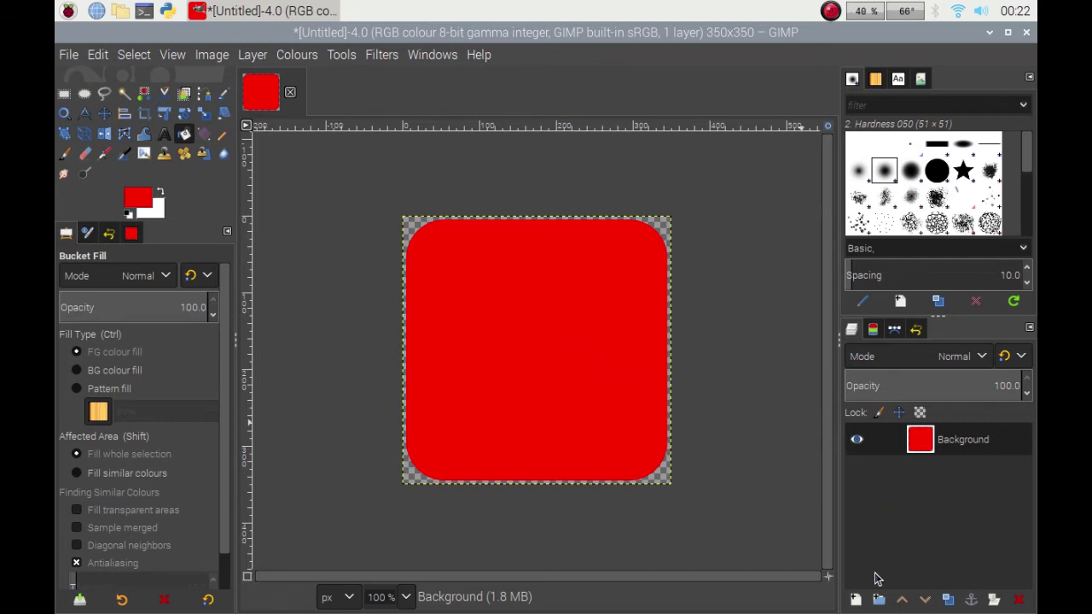
Step: Add a new transparent layer, pick the Gradient tool, and set the foreground to black
click(858, 600)
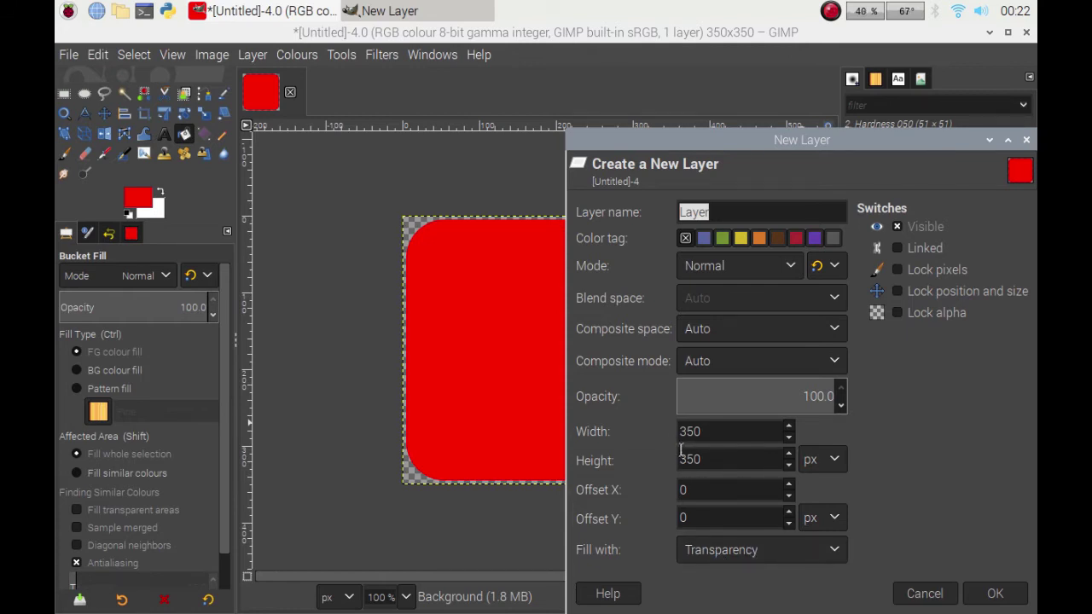
click(992, 595)
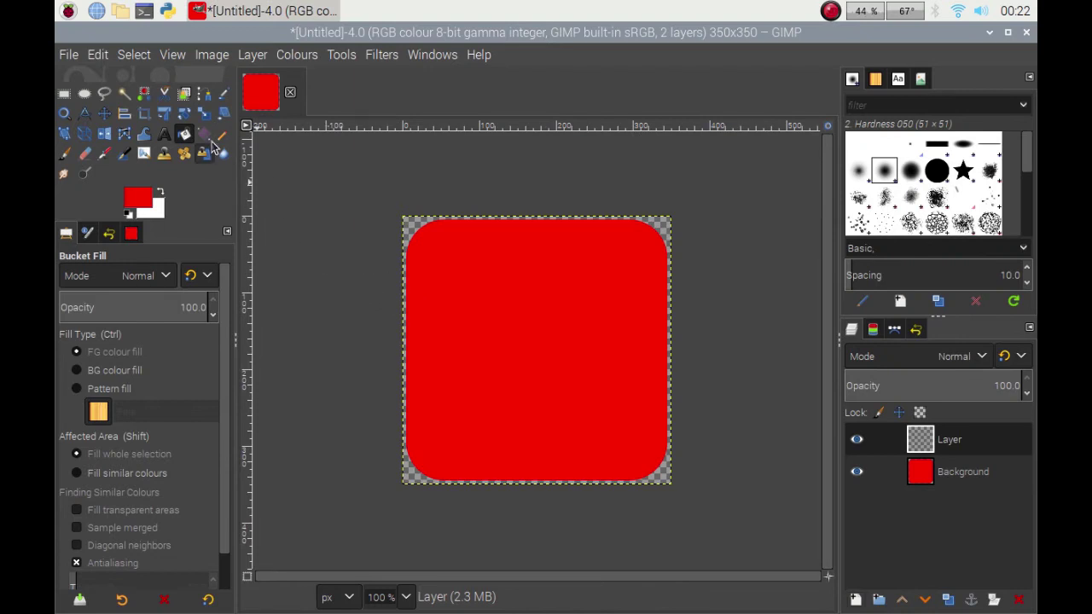
click(206, 136)
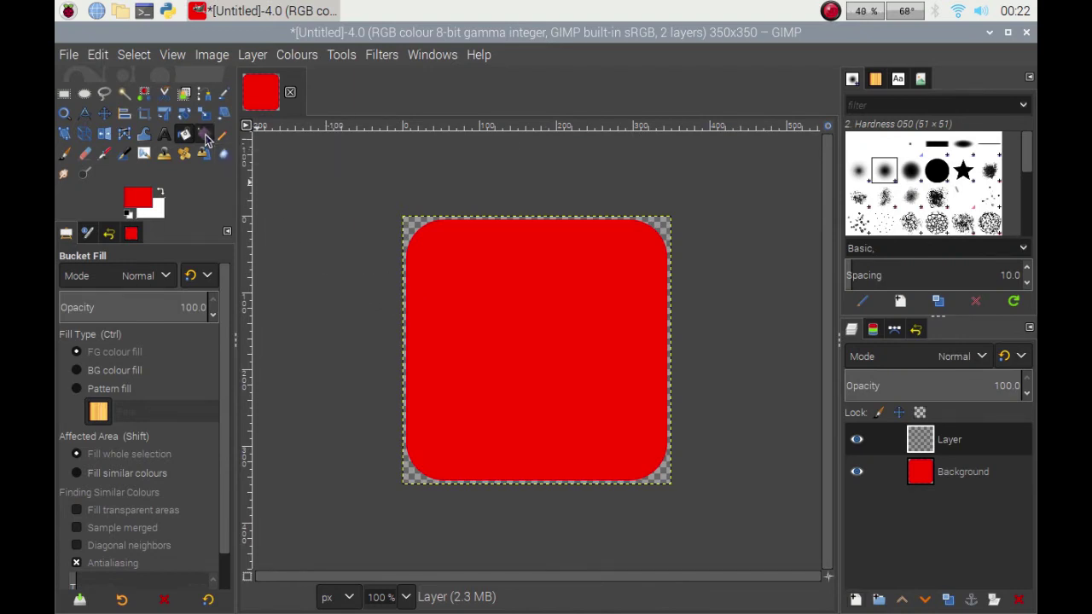
click(140, 201)
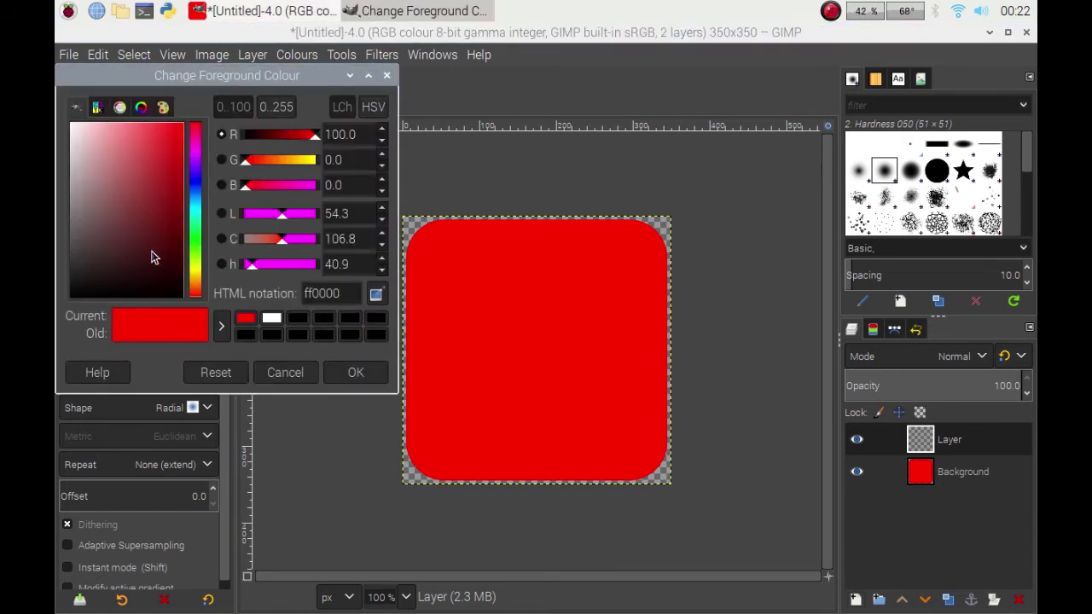
click(245, 335)
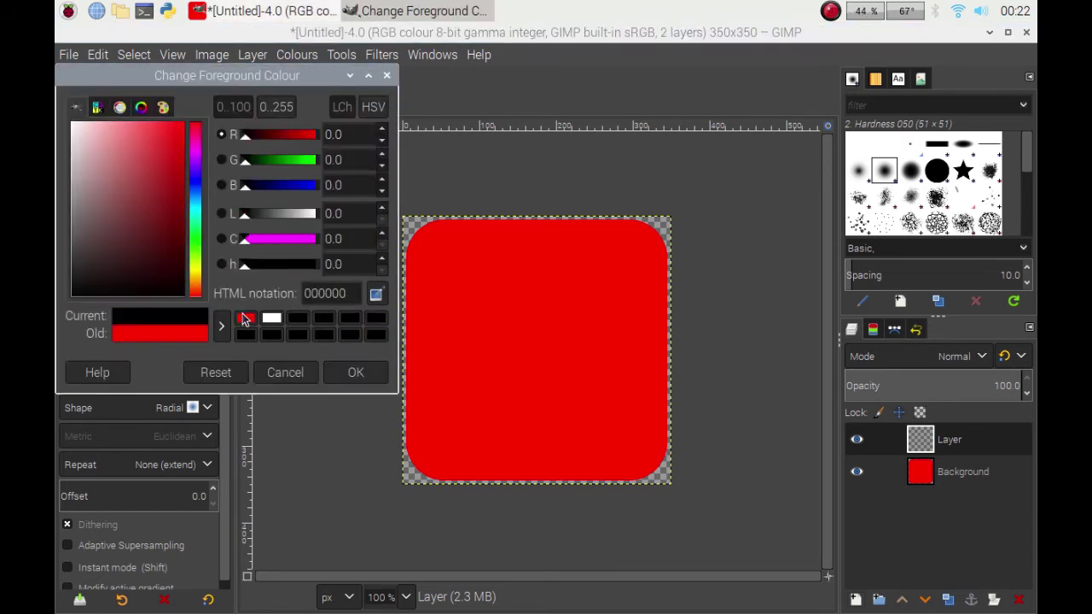
click(335, 373)
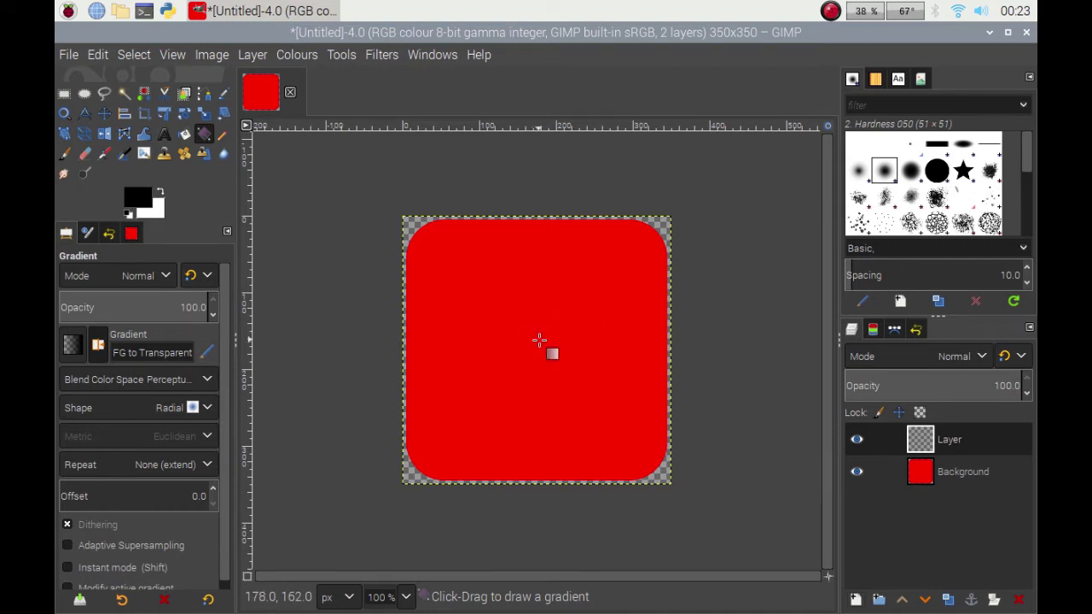
Step: Draw a radial gradient and set its centre endpoint to 175,175
click(540, 340)
drag(539, 340, 679, 477)
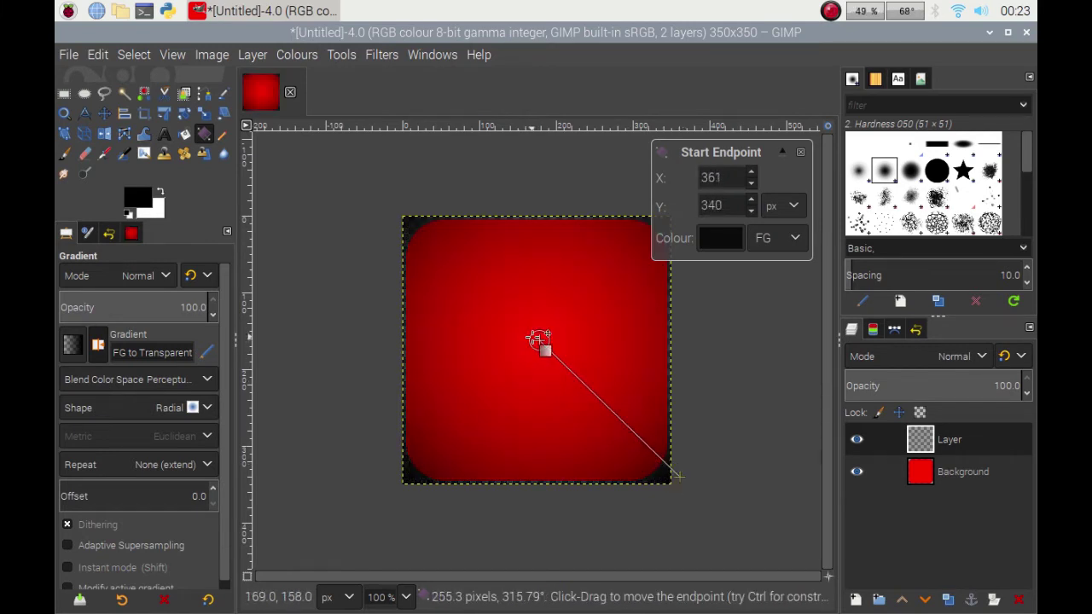
click(540, 342)
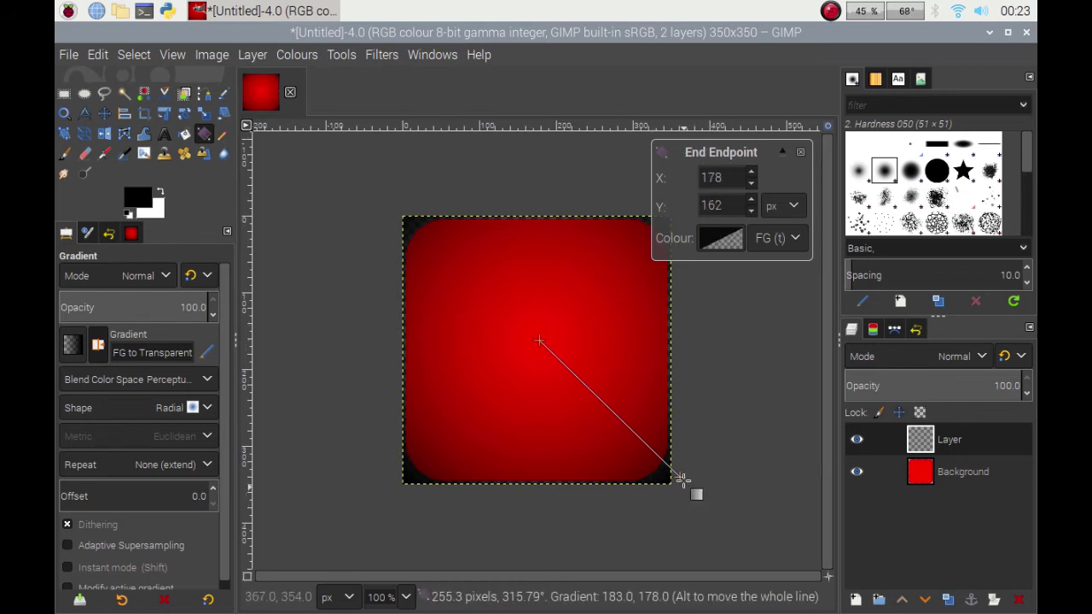
click(682, 478)
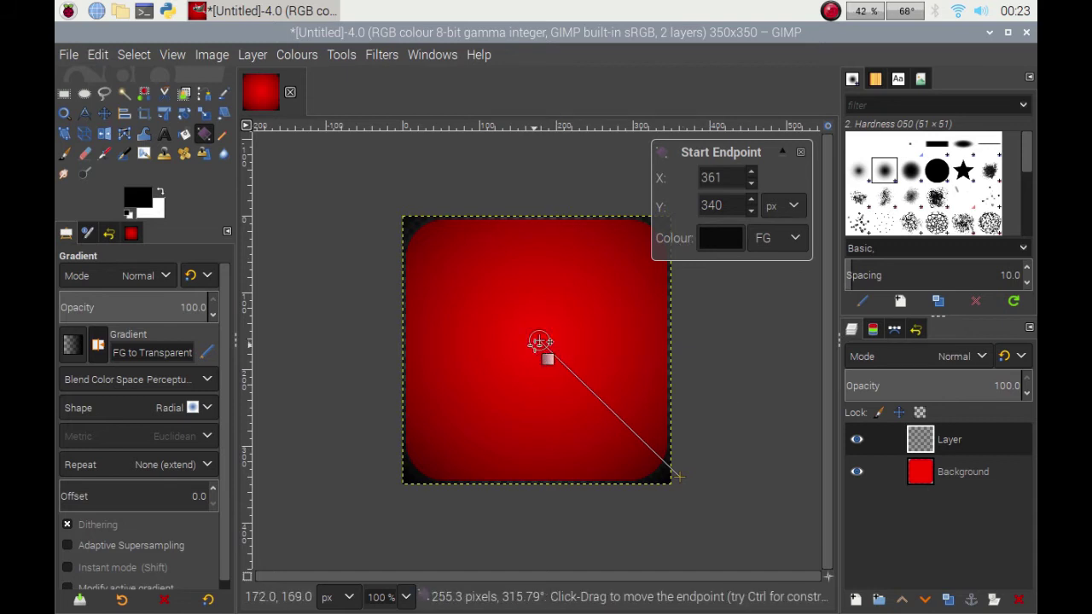
click(539, 341)
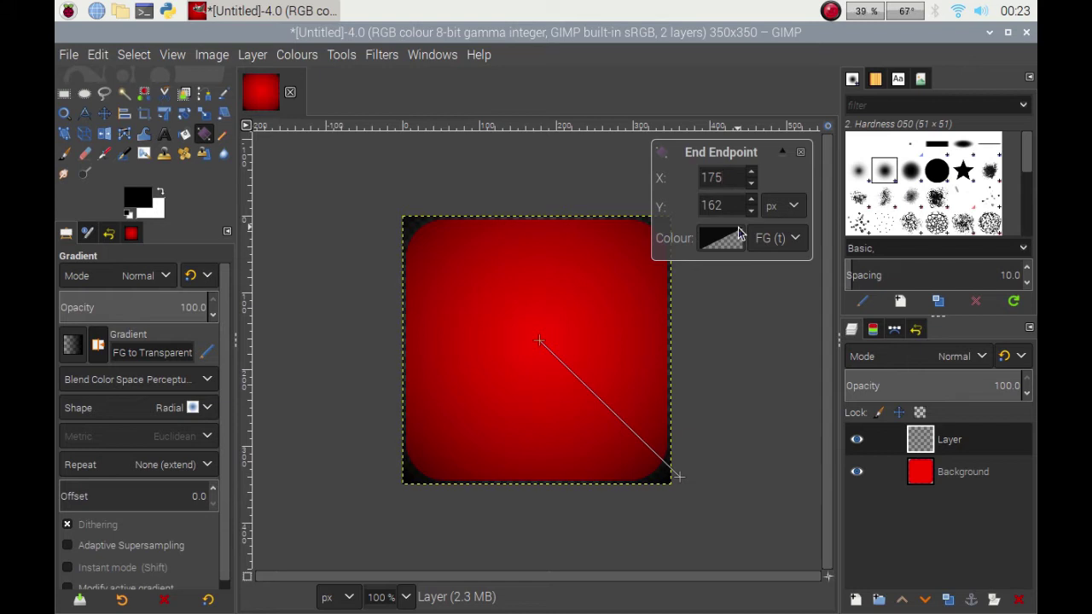
key(Tab)
text(1)
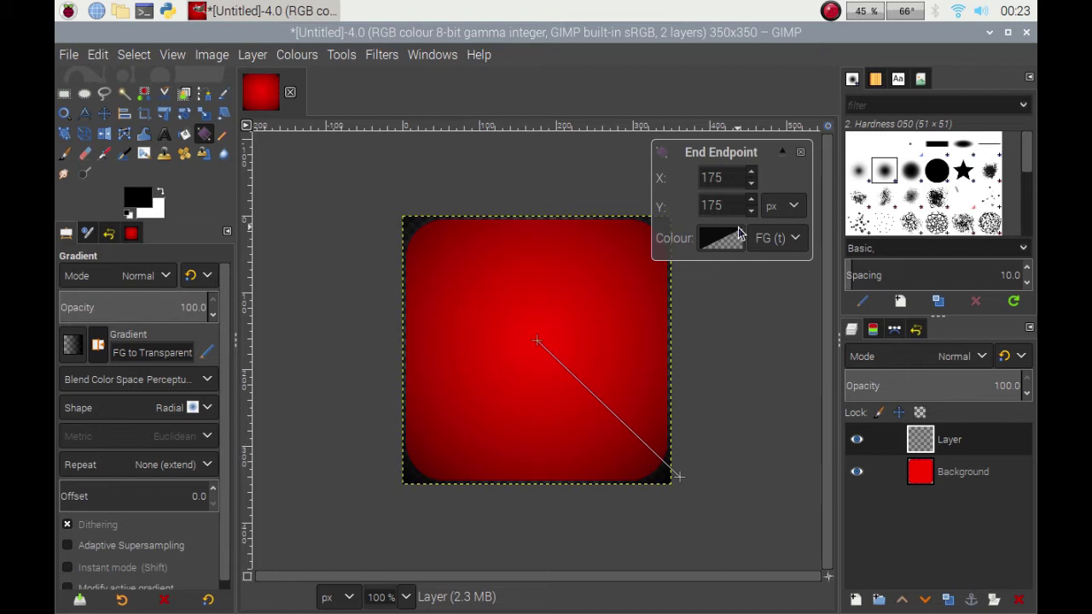
text(75)
key(Return)
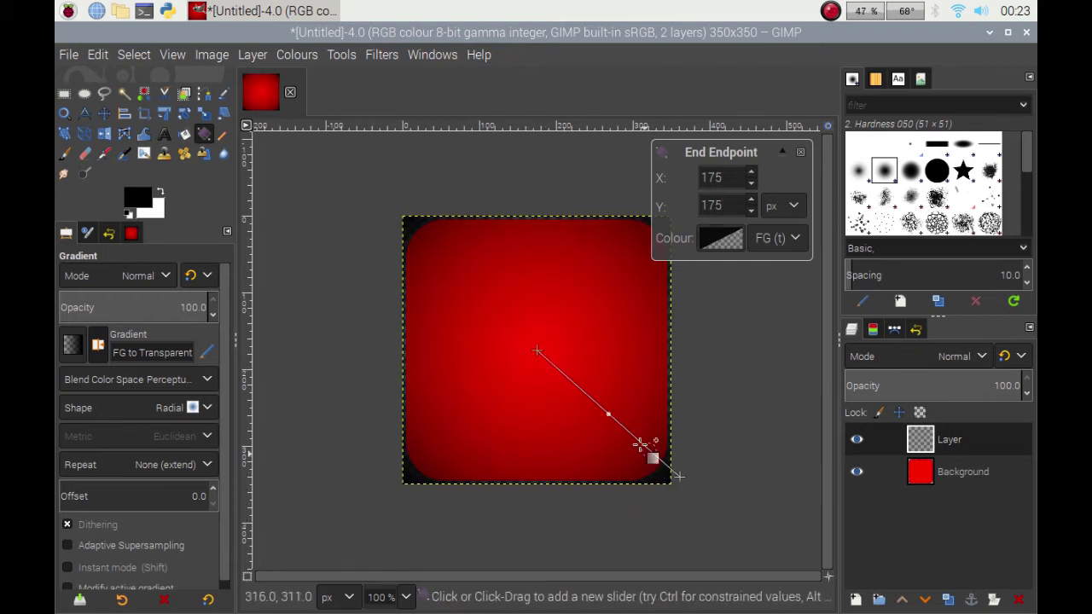
click(802, 155)
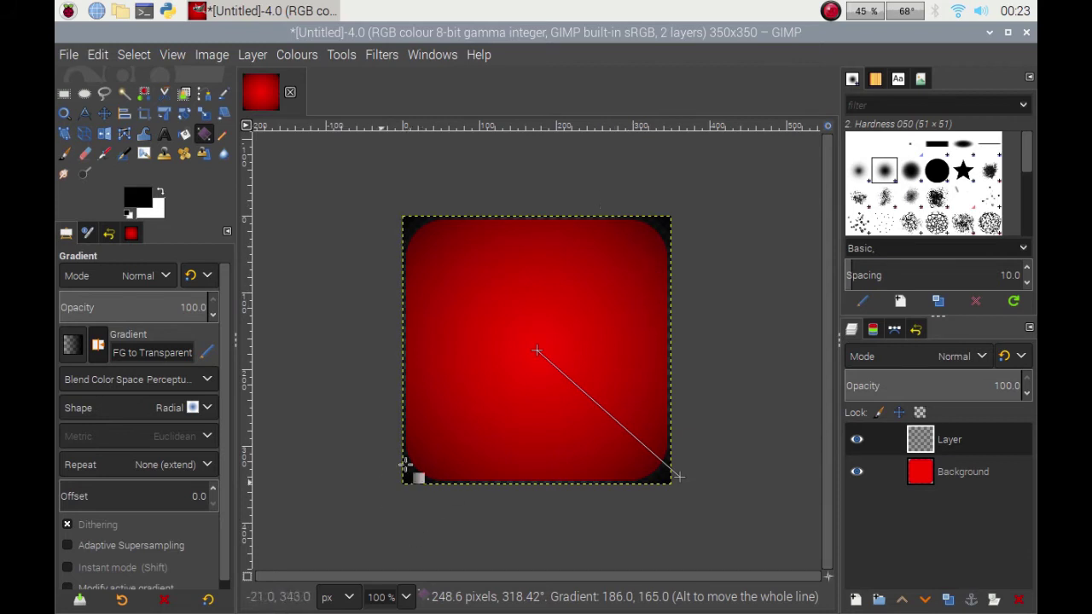
Step: Drag the gradient's outer endpoint to the square's bottom-right corner, about 355,342
drag(678, 476, 669, 469)
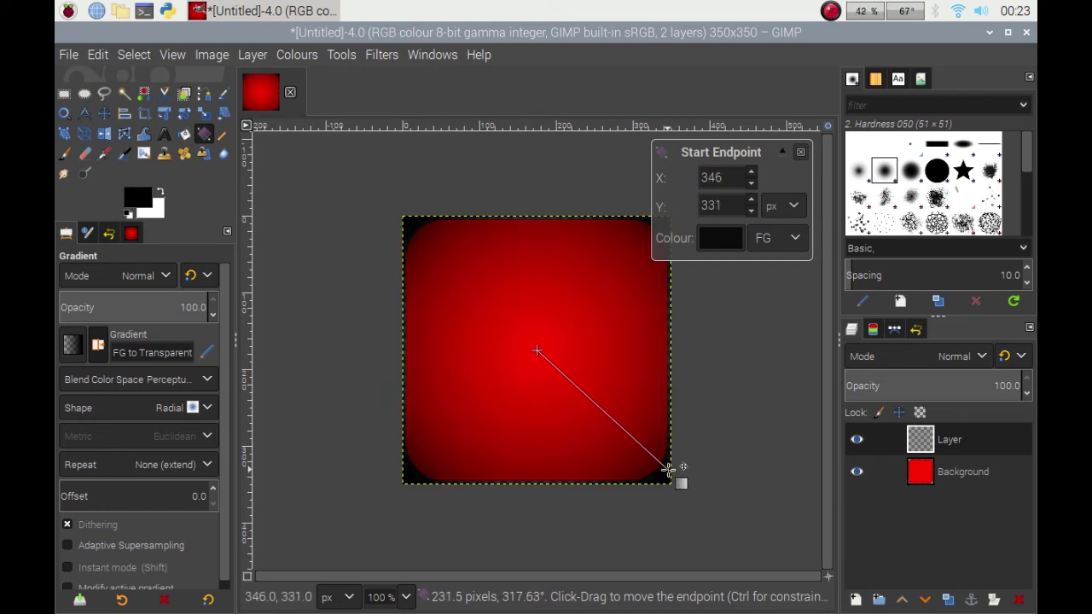
mouse_move(668, 469)
mouse_down()
mouse_move(661, 465)
mouse_move(677, 480)
mouse_up()
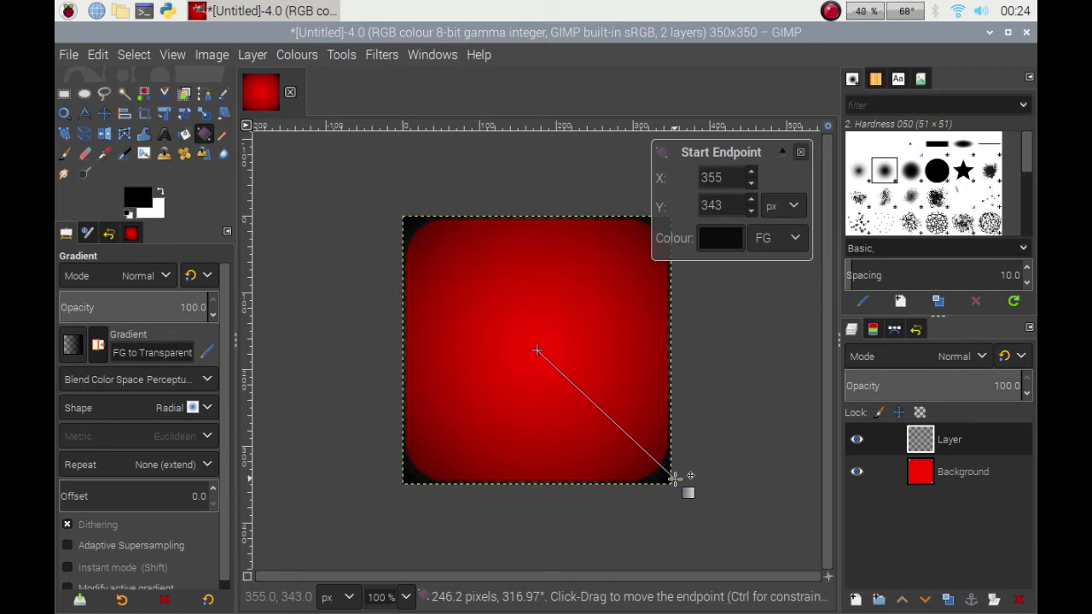
drag(675, 479, 675, 478)
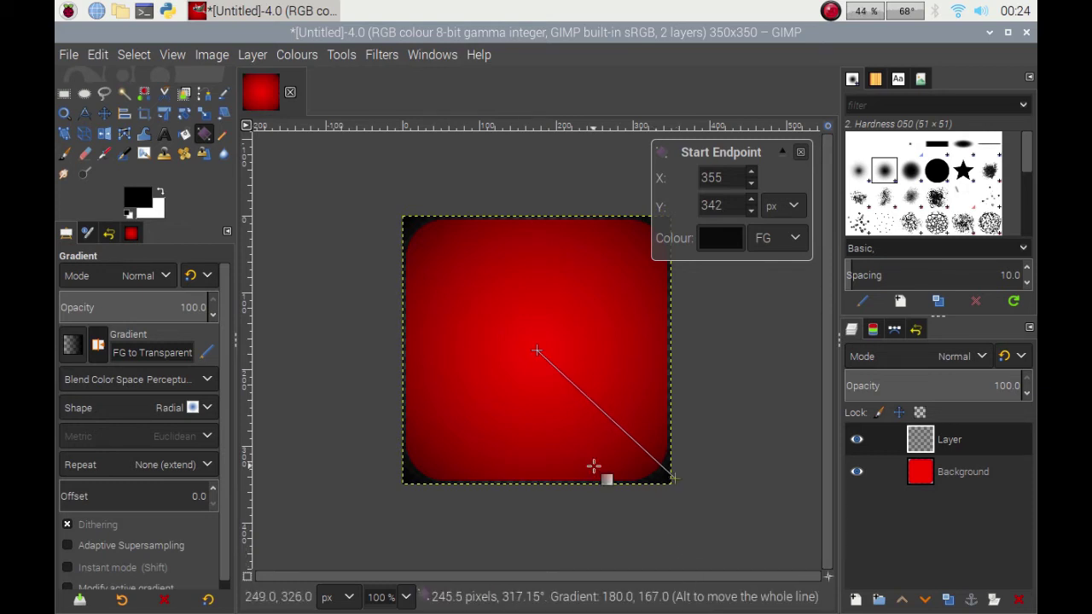
click(800, 153)
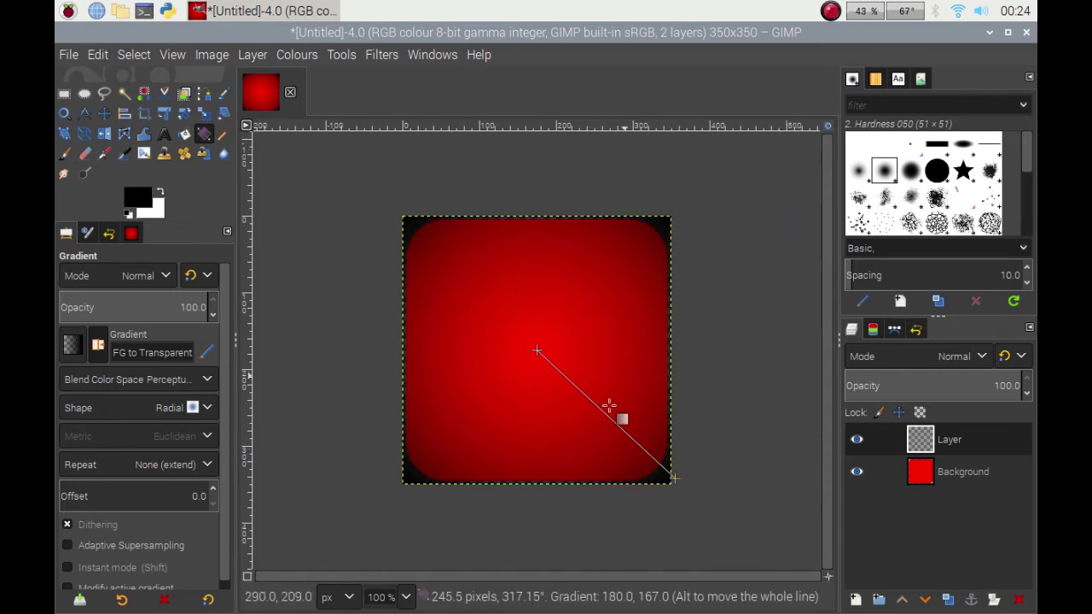
Step: Commit the gradient, select the Text tool, and set the foreground to yellow e4fd02
click(105, 113)
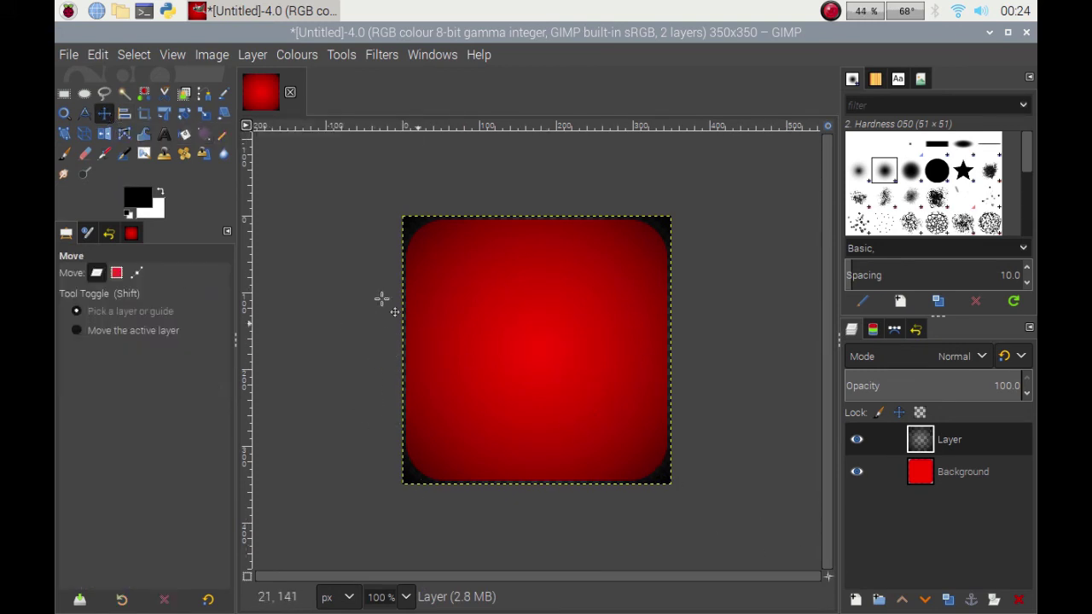
click(164, 134)
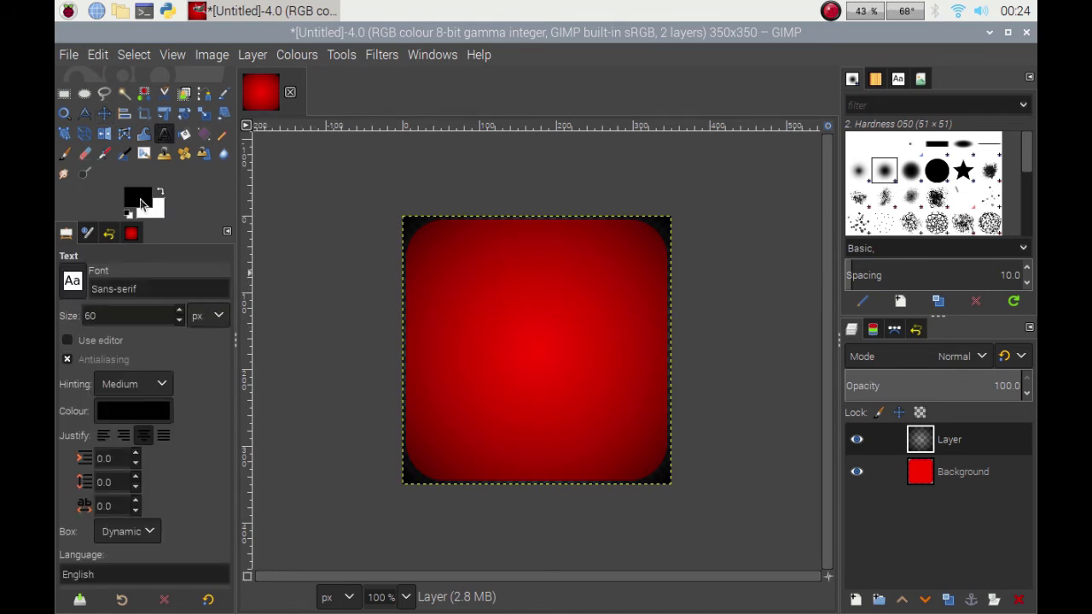
click(141, 203)
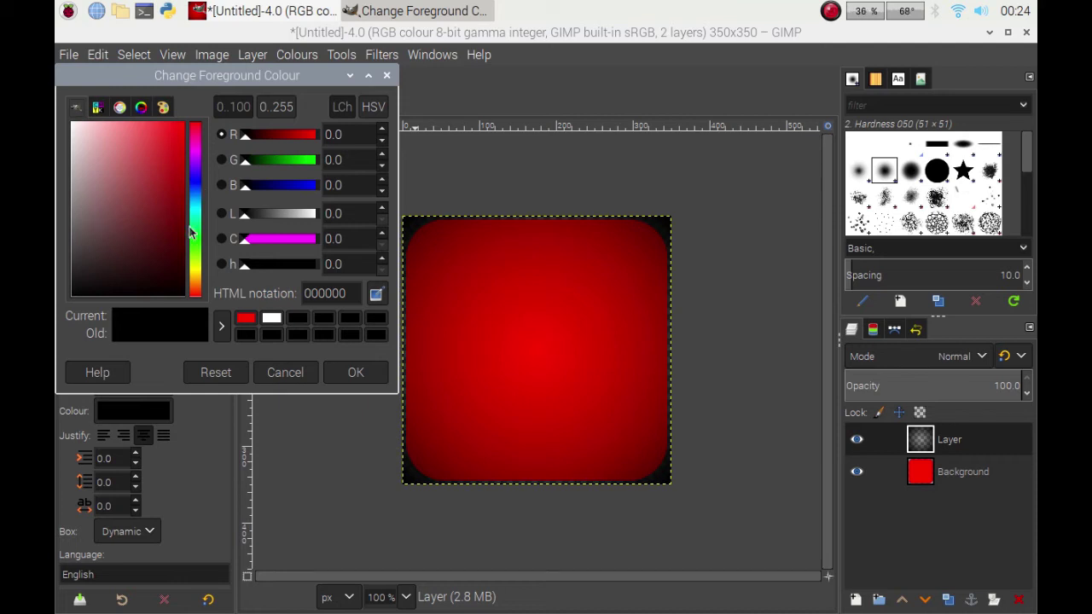
click(196, 271)
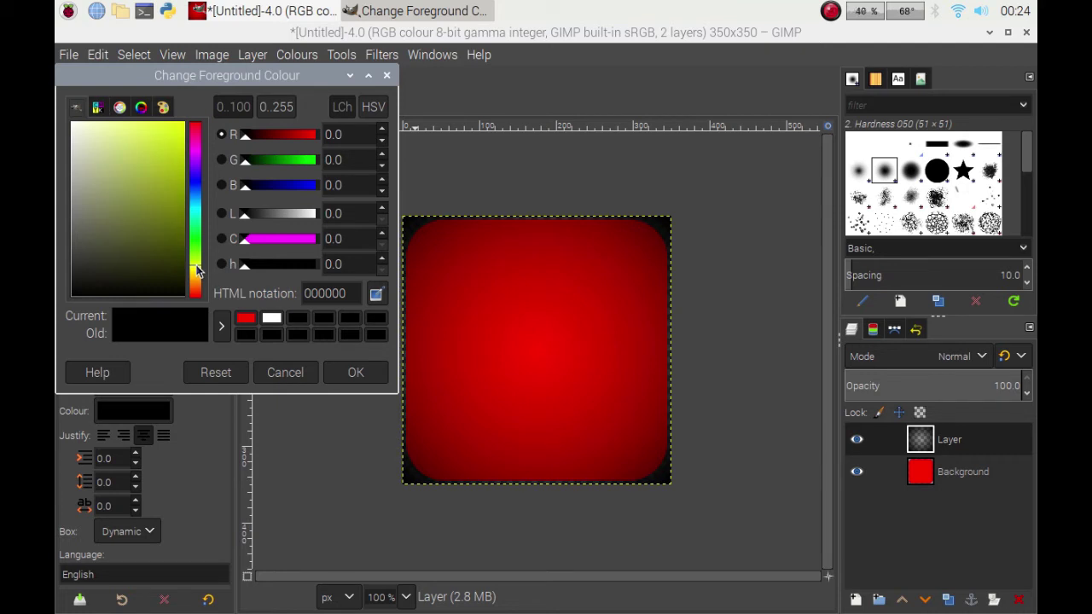
drag(182, 141, 187, 124)
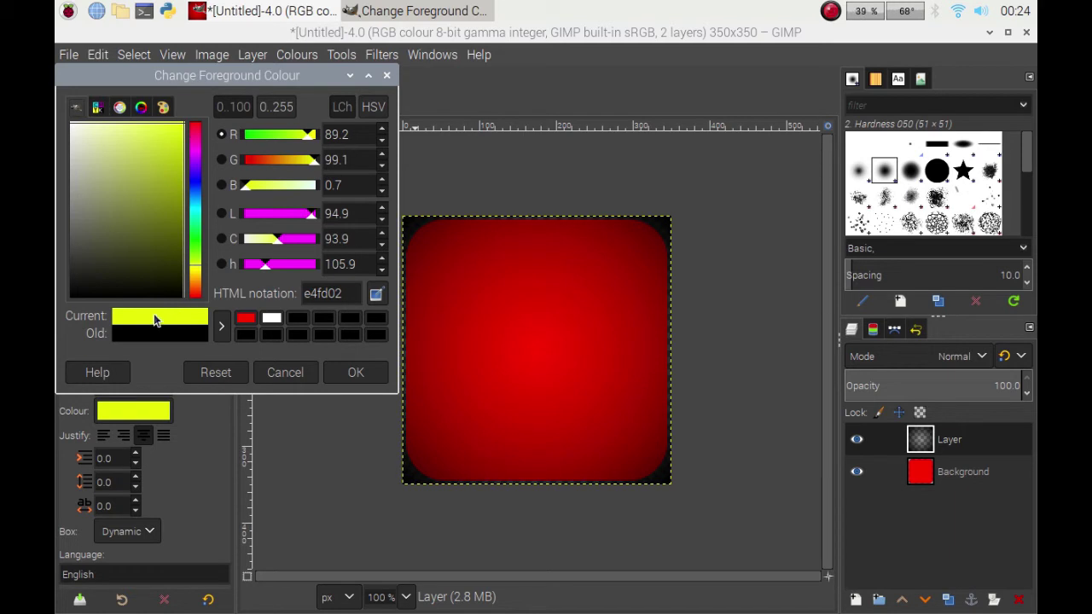
click(353, 371)
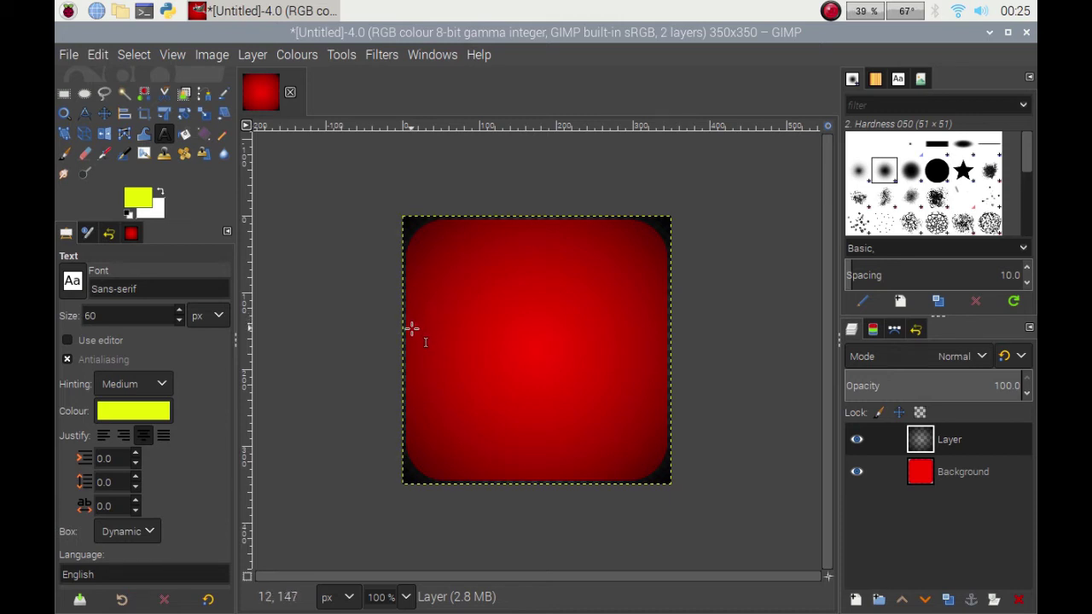
Step: Type centre-justified yellow 'HEATING' in a text box across the square's middle, adjusting the box edges
drag(413, 329, 663, 397)
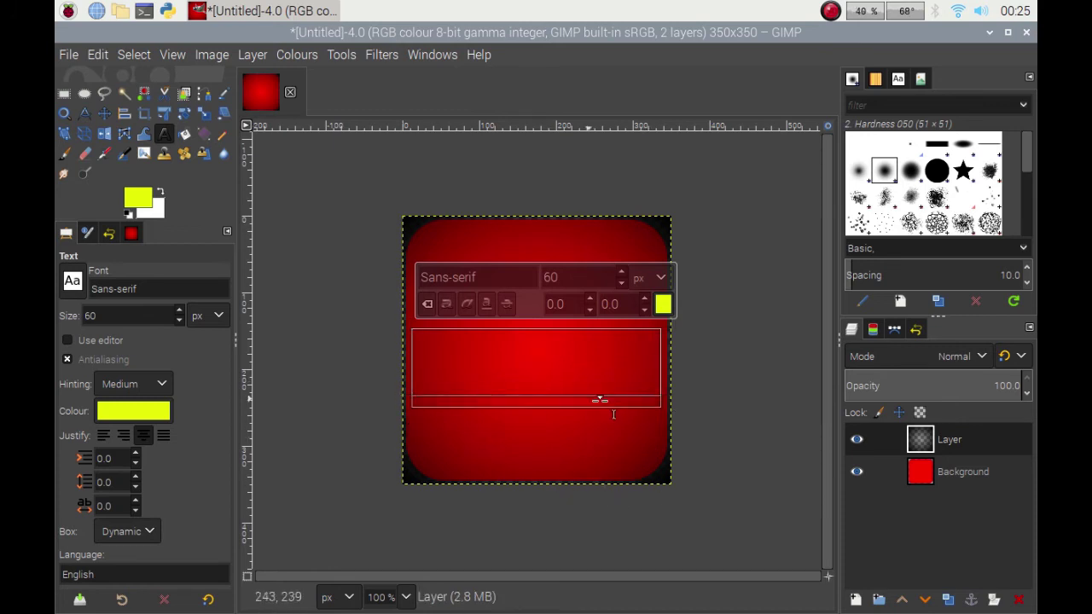
click(143, 436)
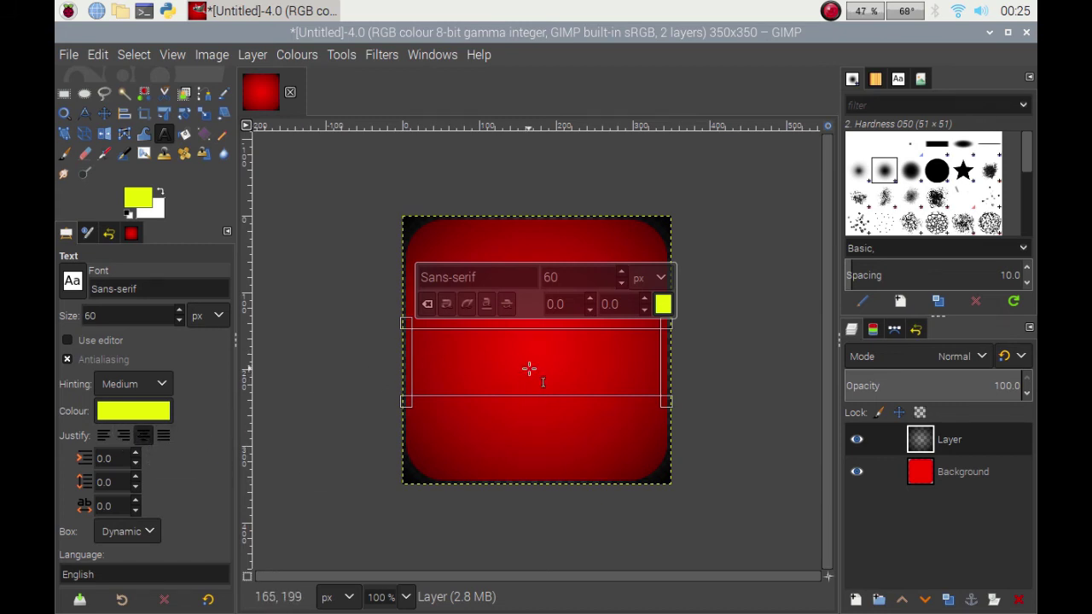
text(H)
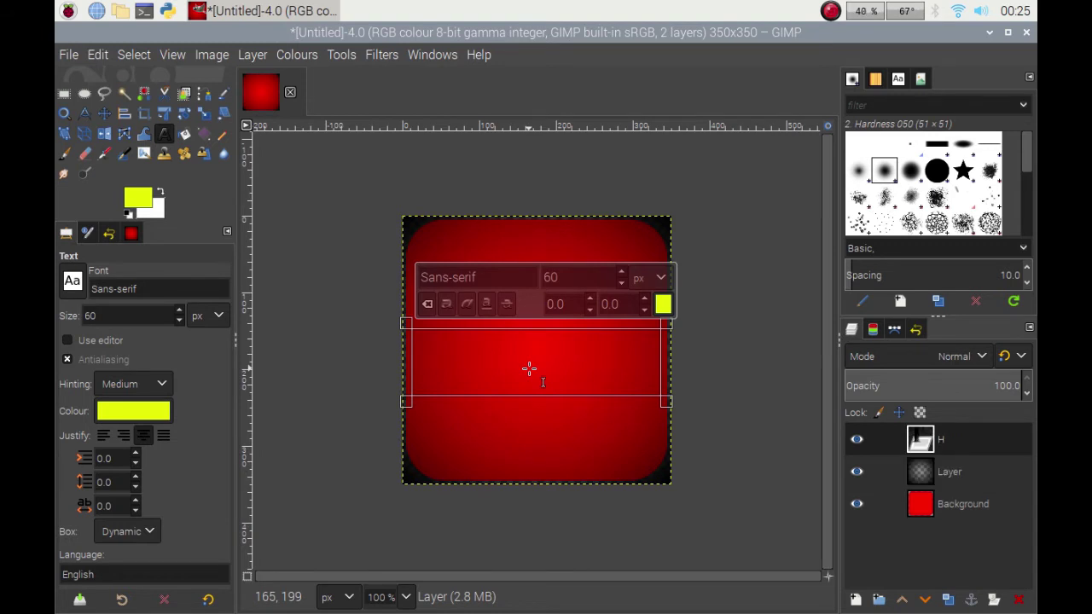
text(EATING)
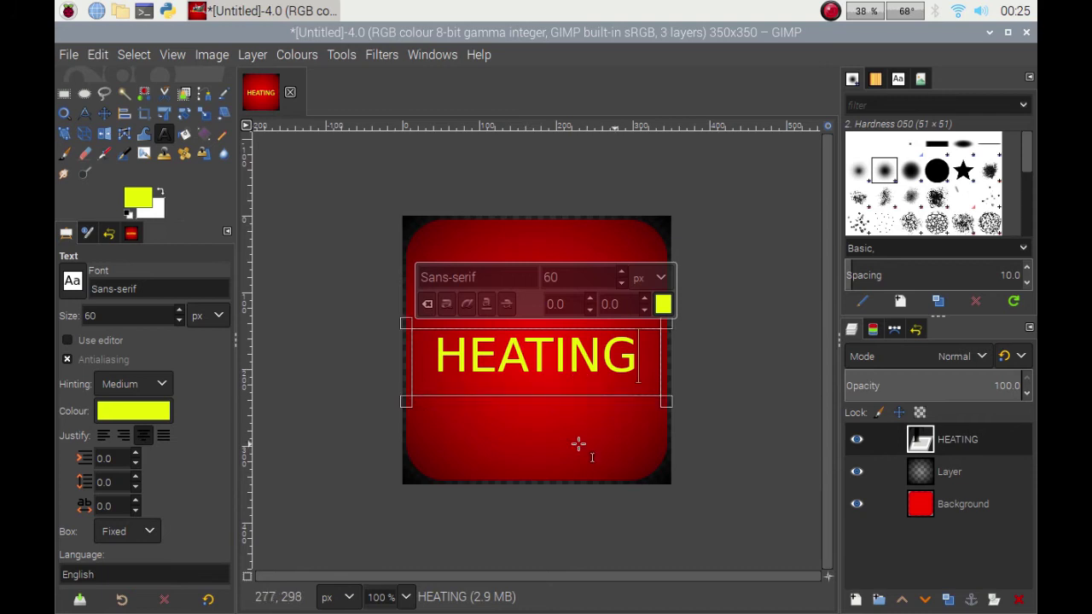
drag(561, 396, 563, 399)
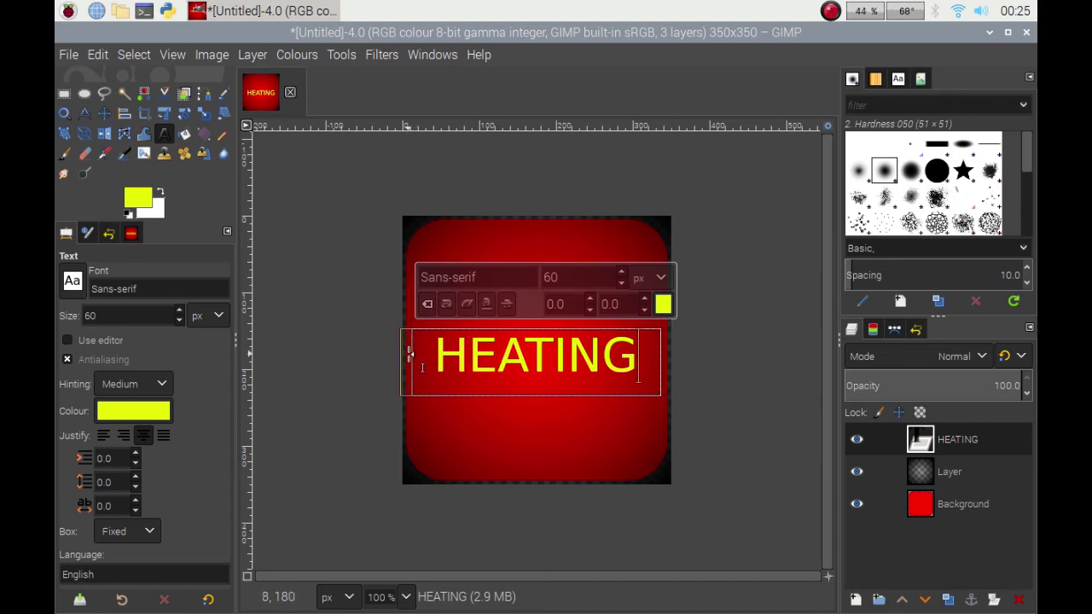
drag(408, 369, 412, 371)
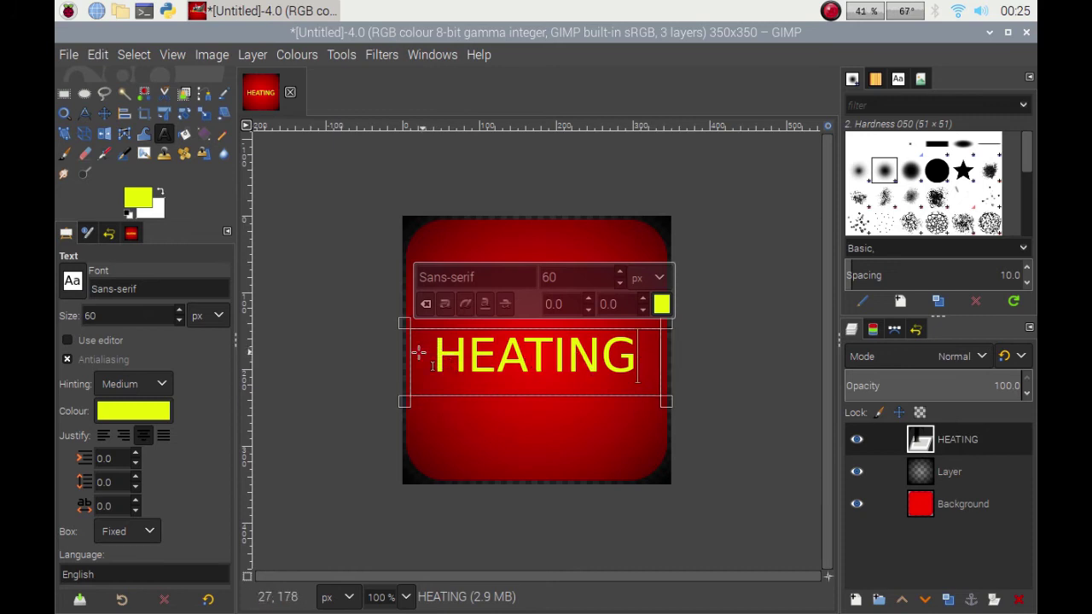
drag(407, 358, 406, 357)
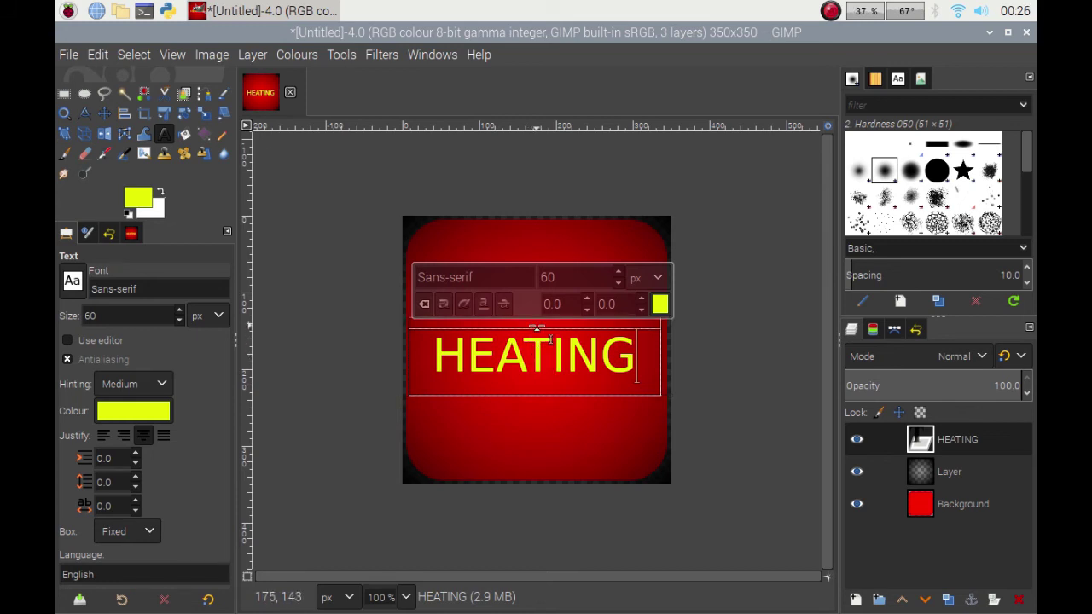
drag(538, 326, 538, 321)
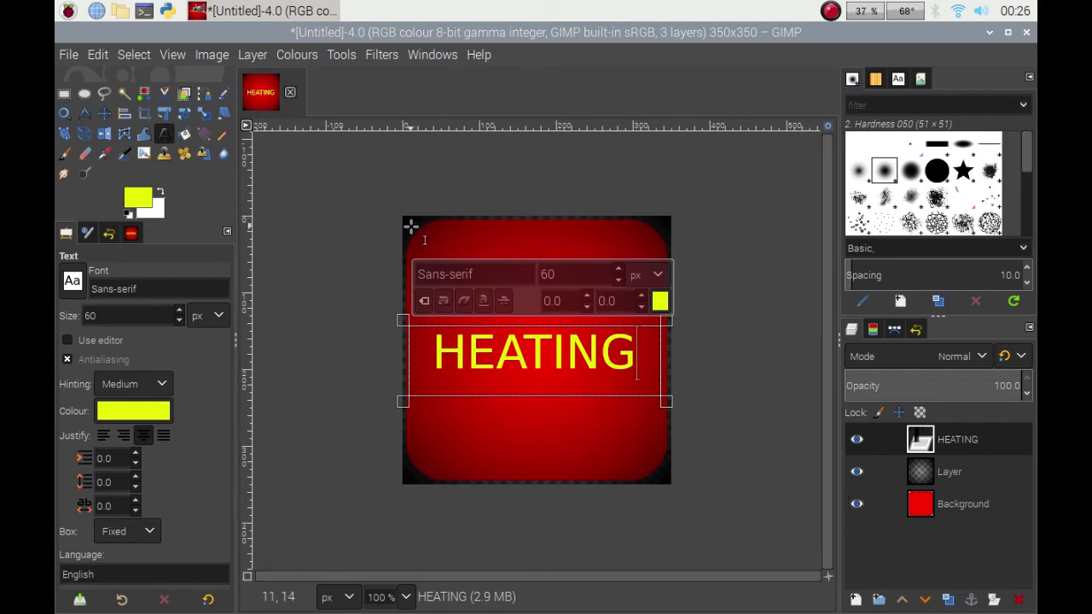
click(953, 470)
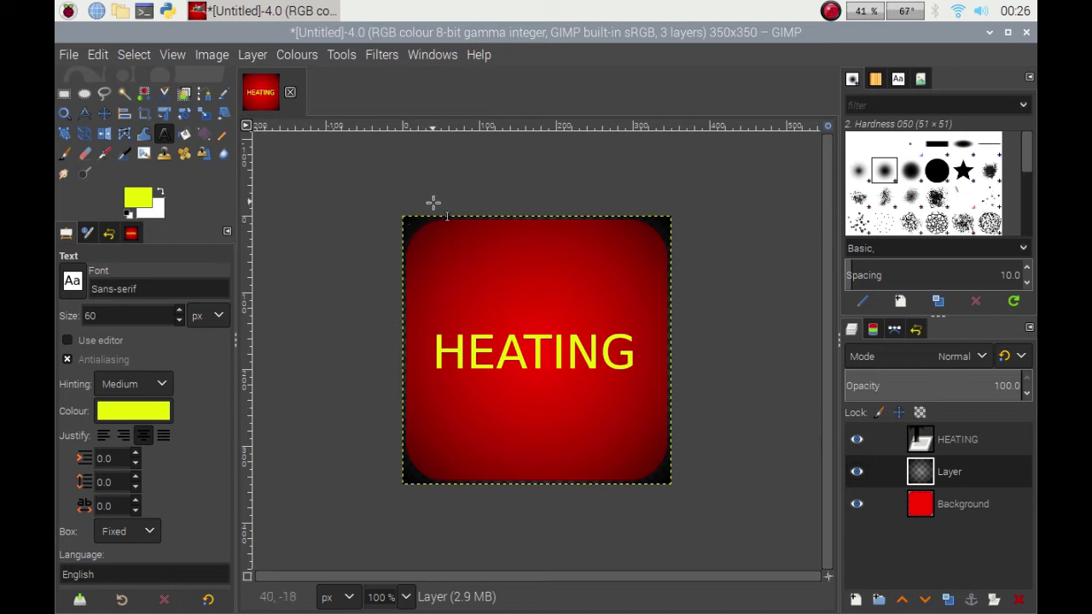
Step: Select everything outside the rounded square using Background Alpha to Selection and Select > Invert
right_click(928, 511)
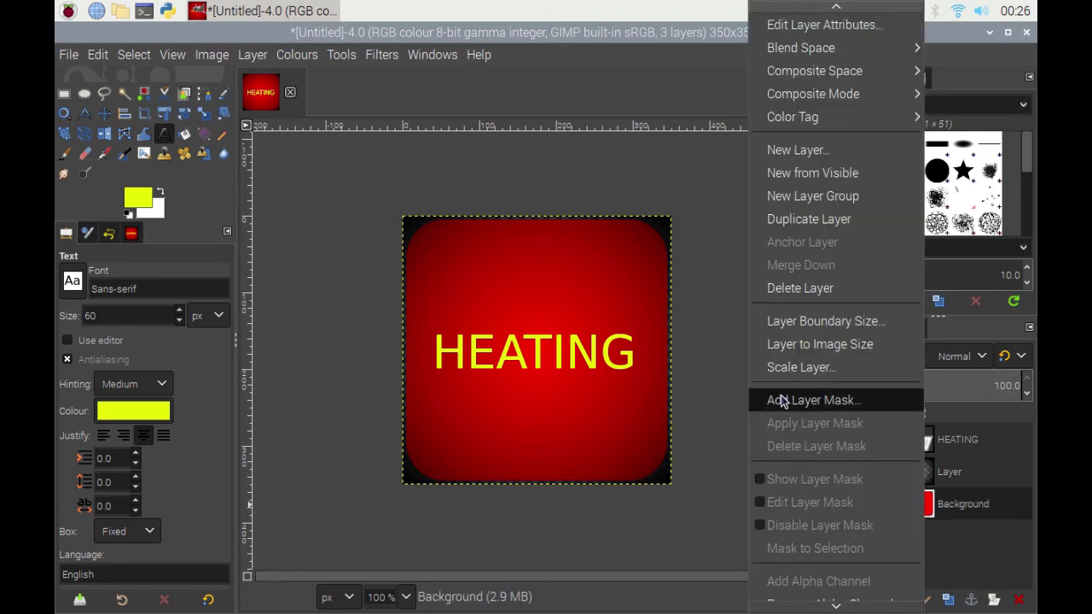
scroll(848, 581, down, 3)
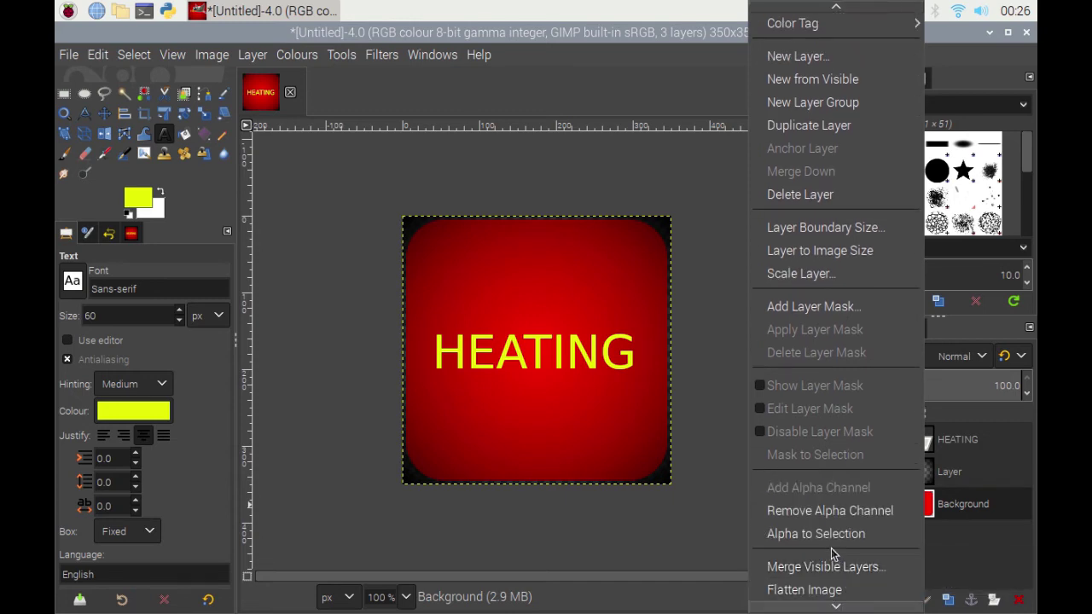
click(802, 532)
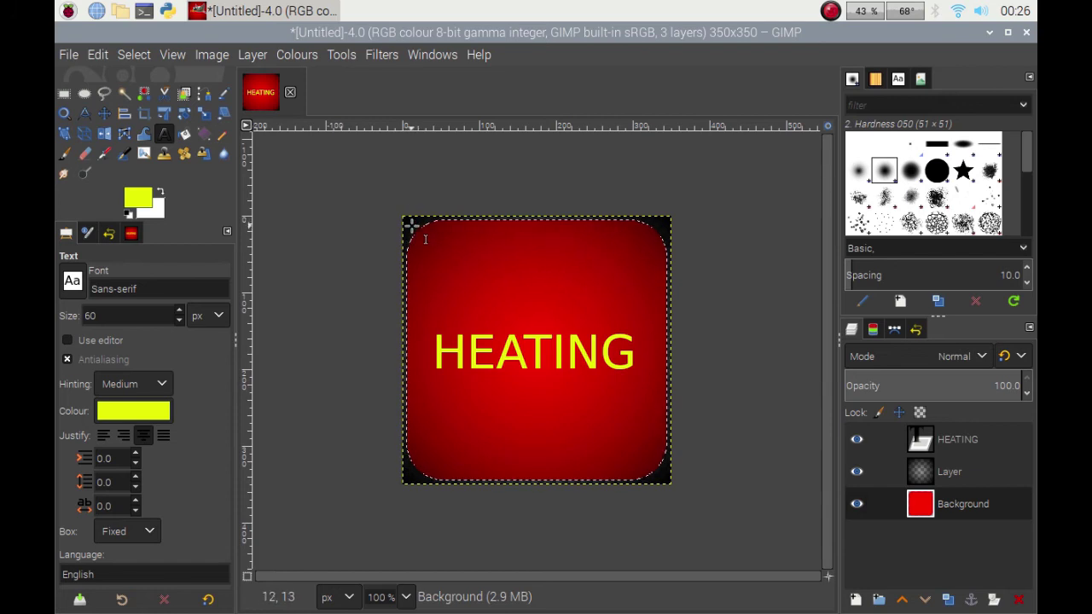
click(134, 54)
click(166, 122)
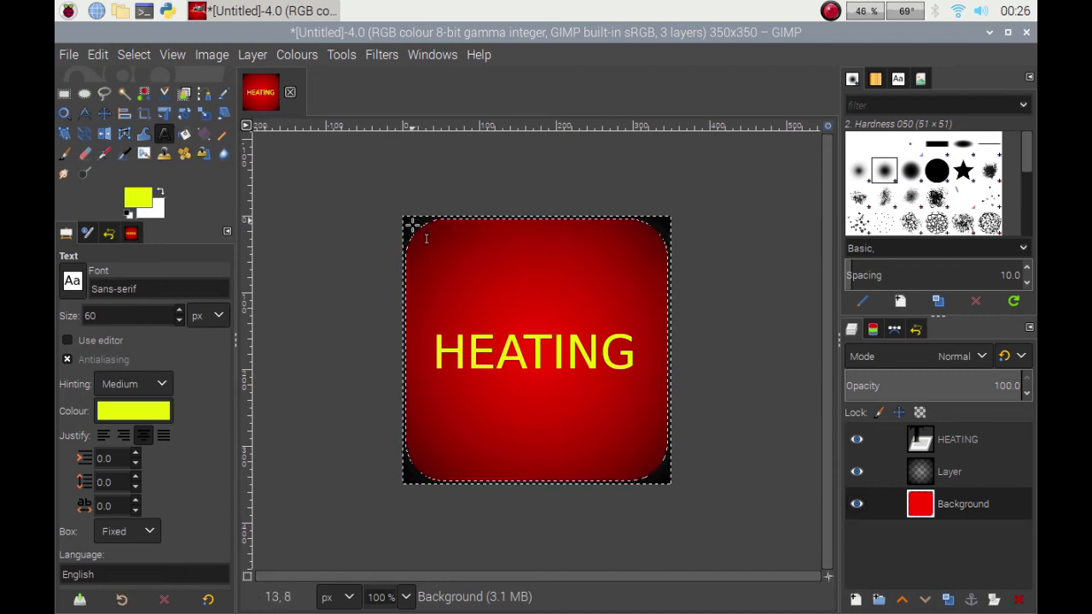
Step: Delete the dark corners from the gradient Layer
click(950, 474)
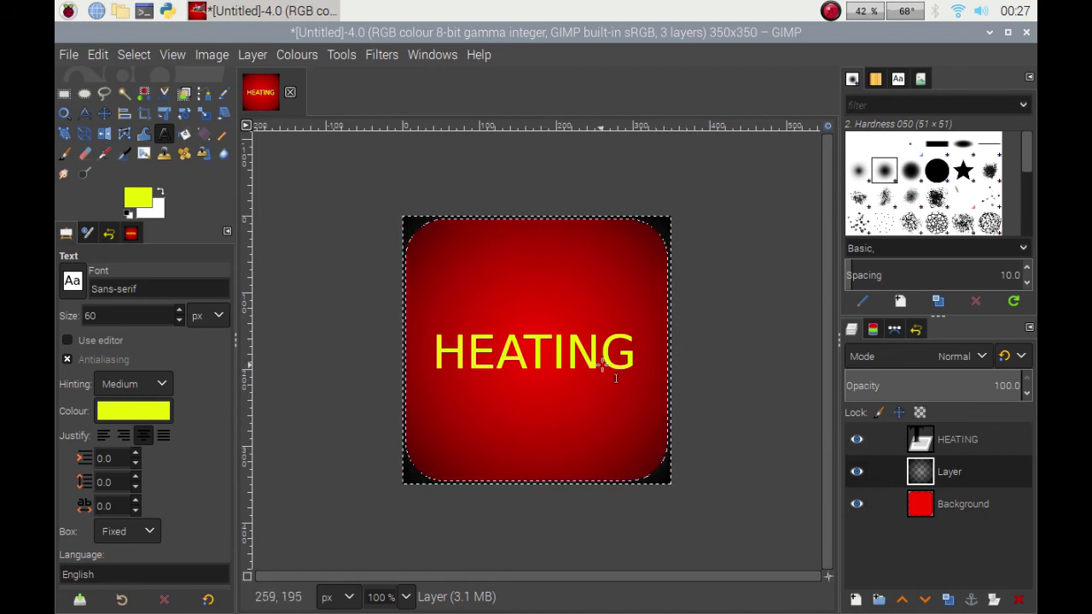
key(Delete)
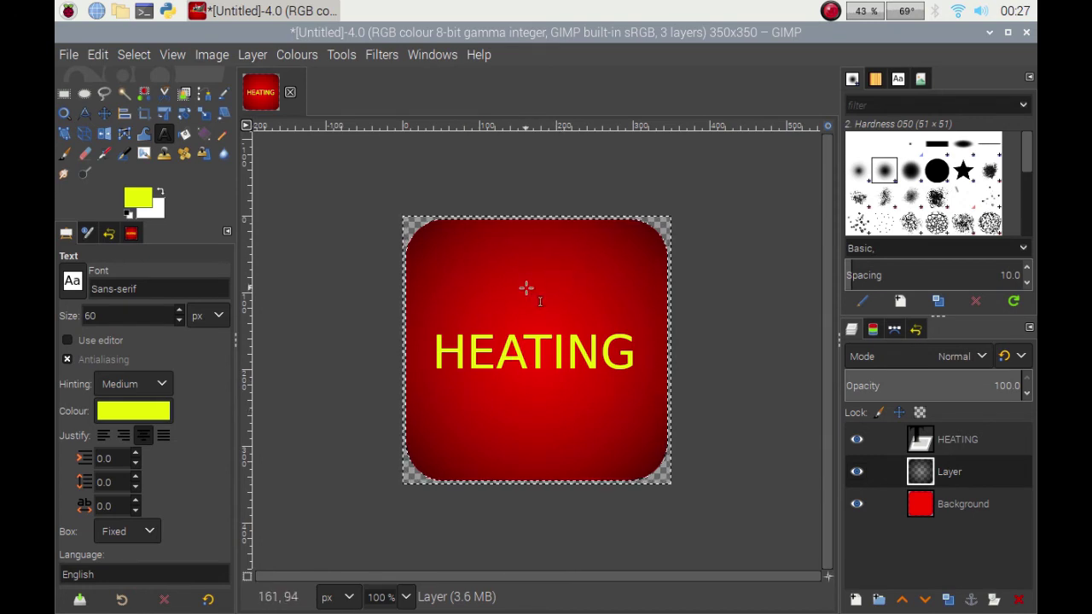
click(132, 54)
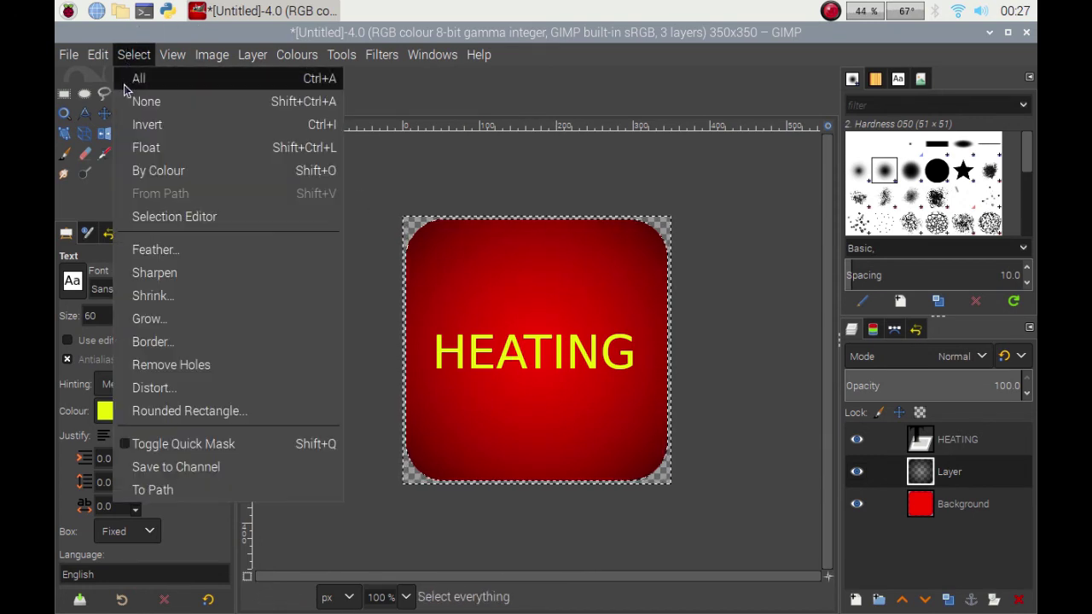
Step: Remove the selection, reorder the gradient Layer above the HEATING text, and open the File menu
click(146, 102)
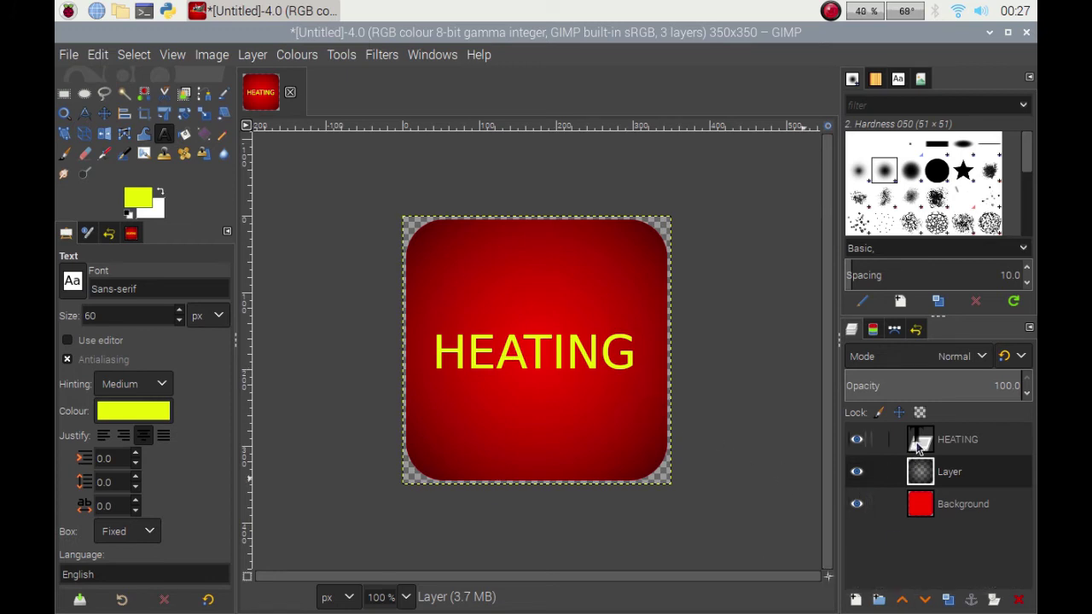
click(903, 600)
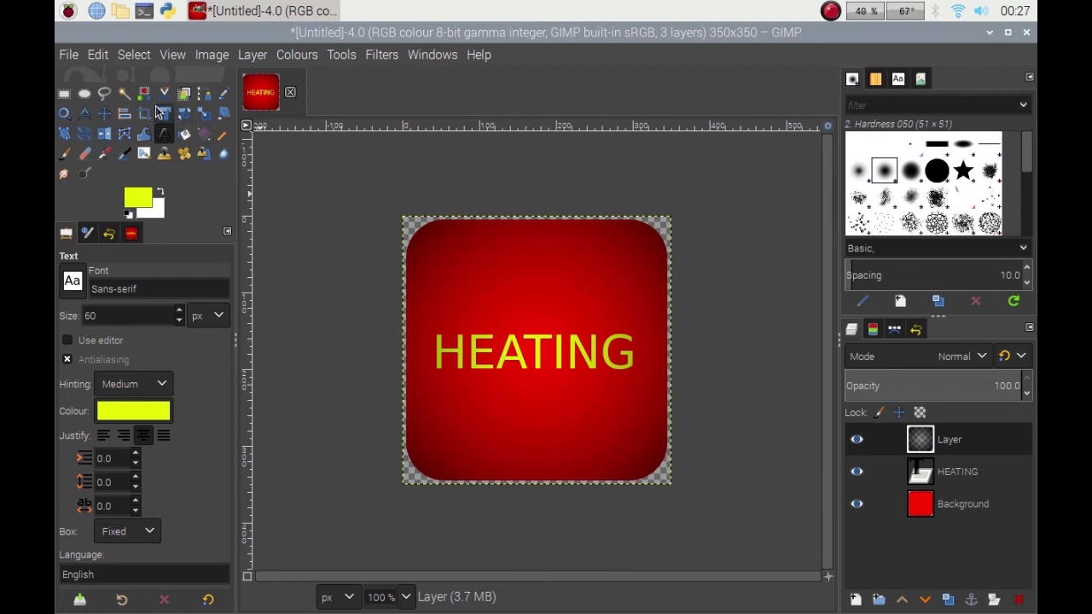
click(69, 57)
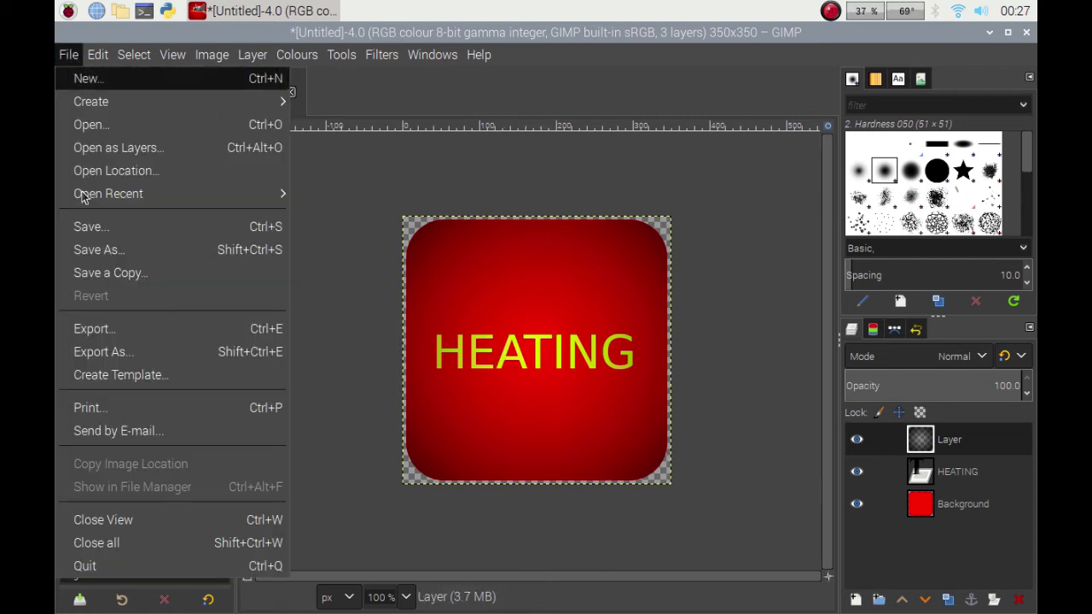
Step: Export the HEATING button to the Desktop as heating_btn.png with the default PNG settings
click(114, 353)
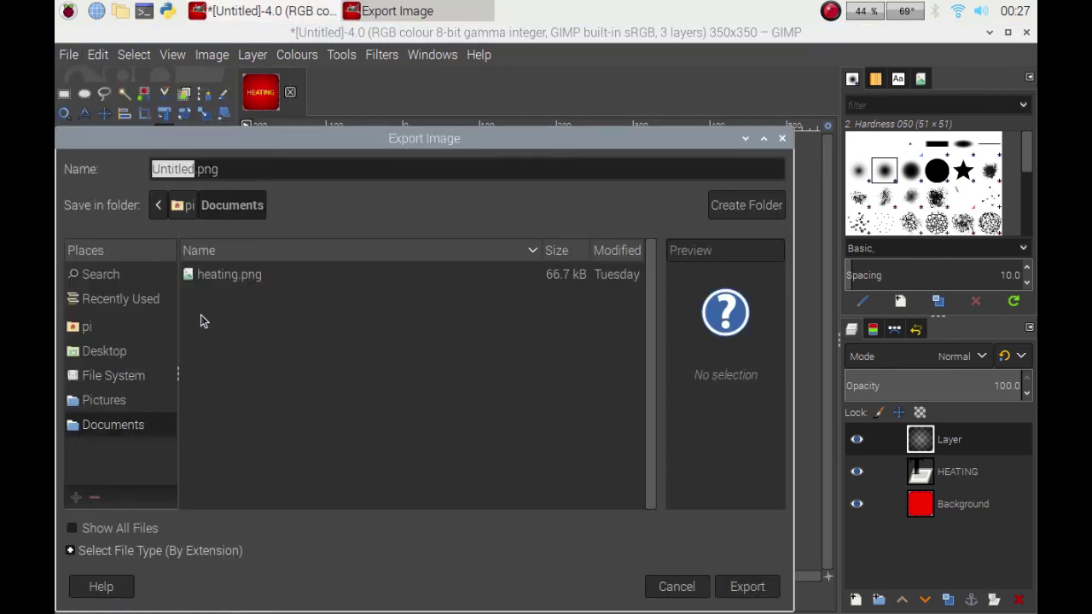
click(99, 351)
scroll(504, 438, down, 8)
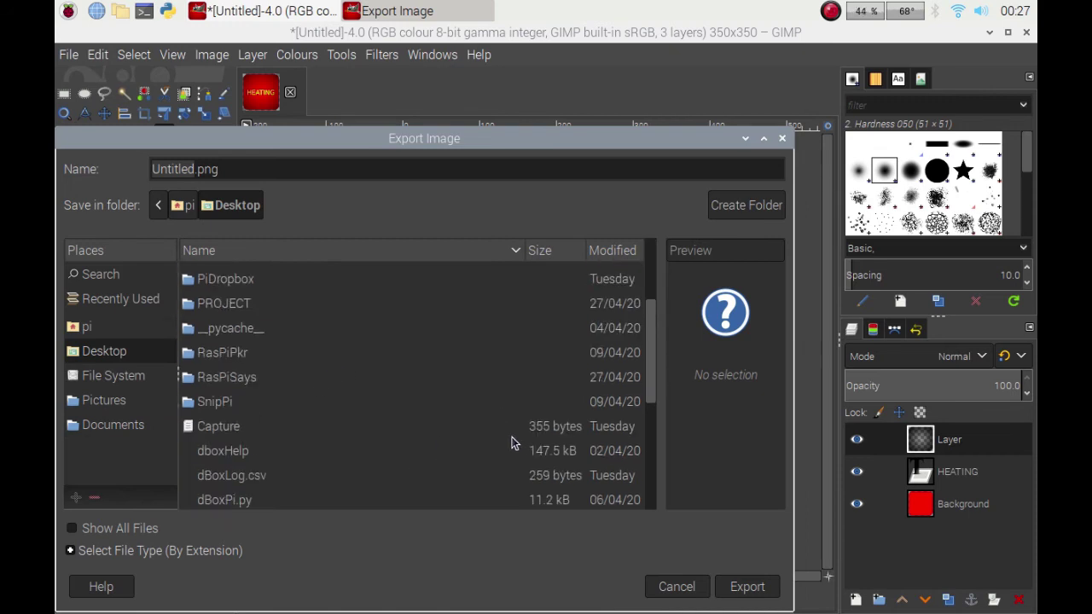
scroll(501, 437, up, 10)
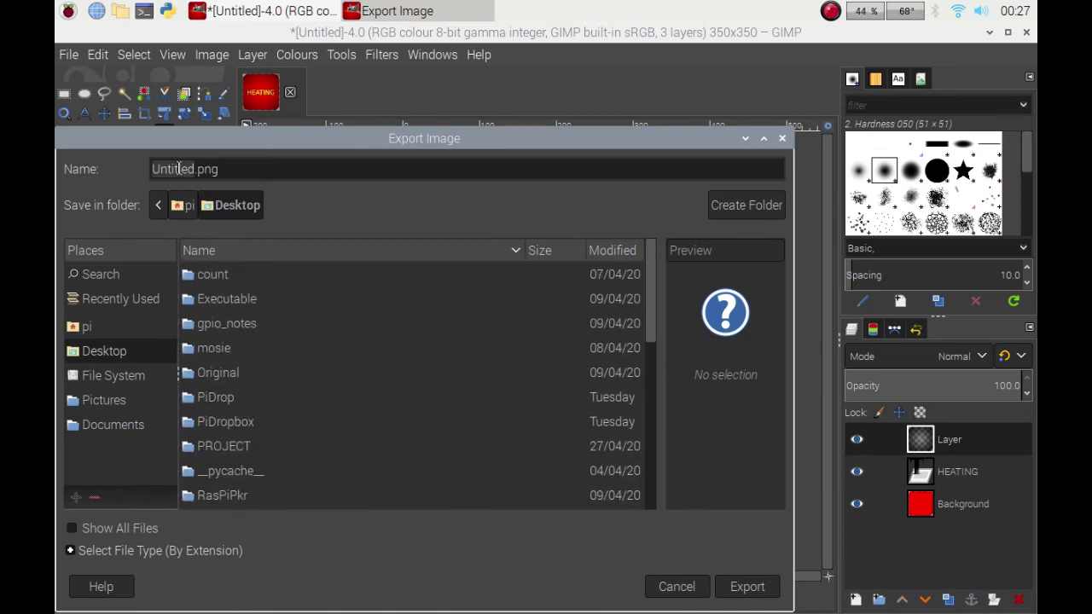
double_click(178, 168)
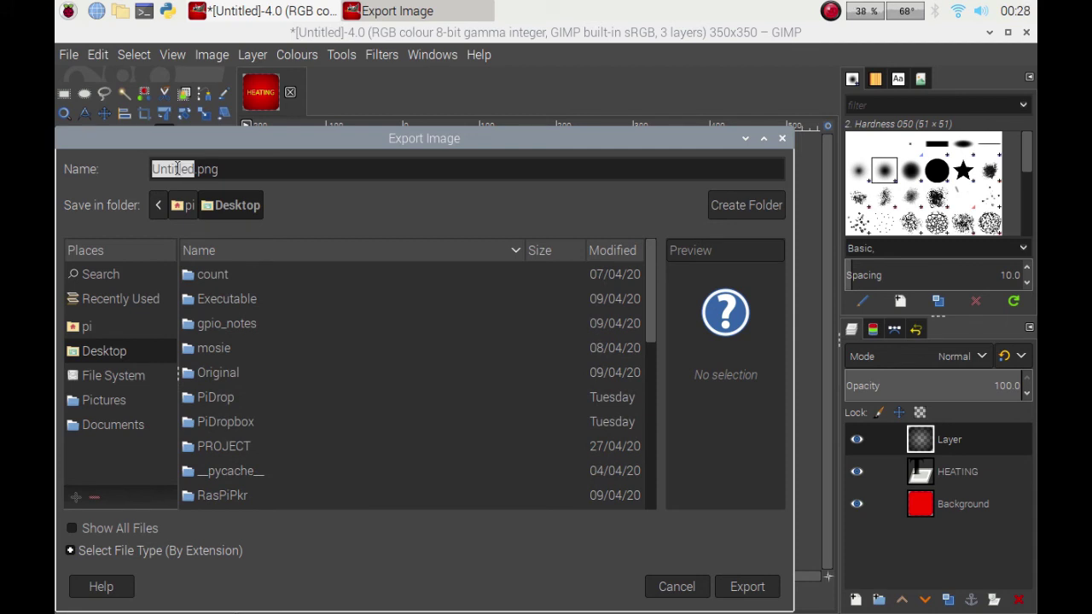
text(heating)
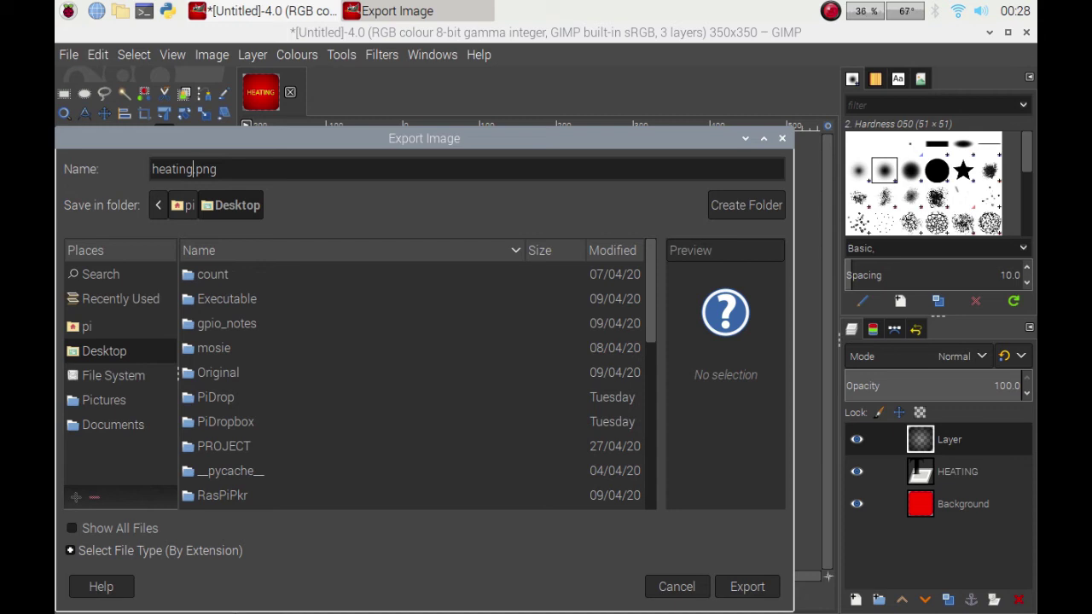
text(_btn)
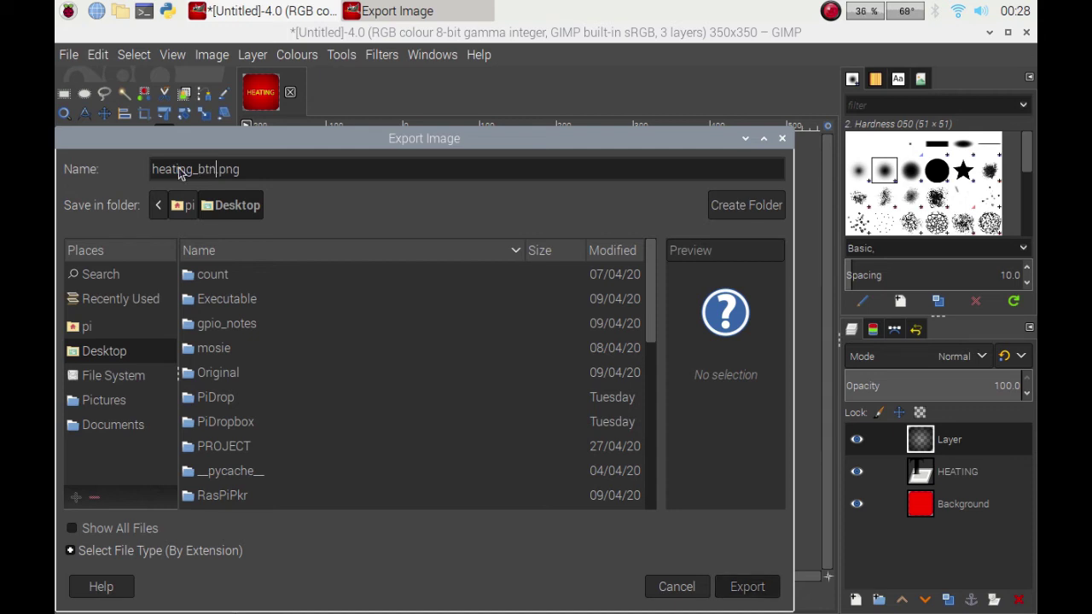
key(Return)
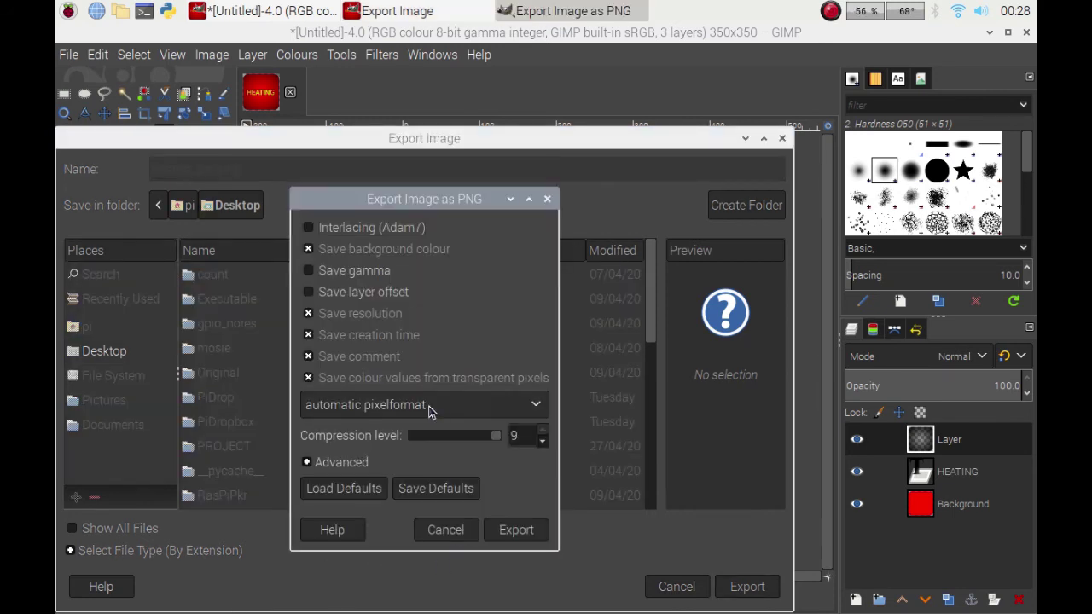
click(531, 535)
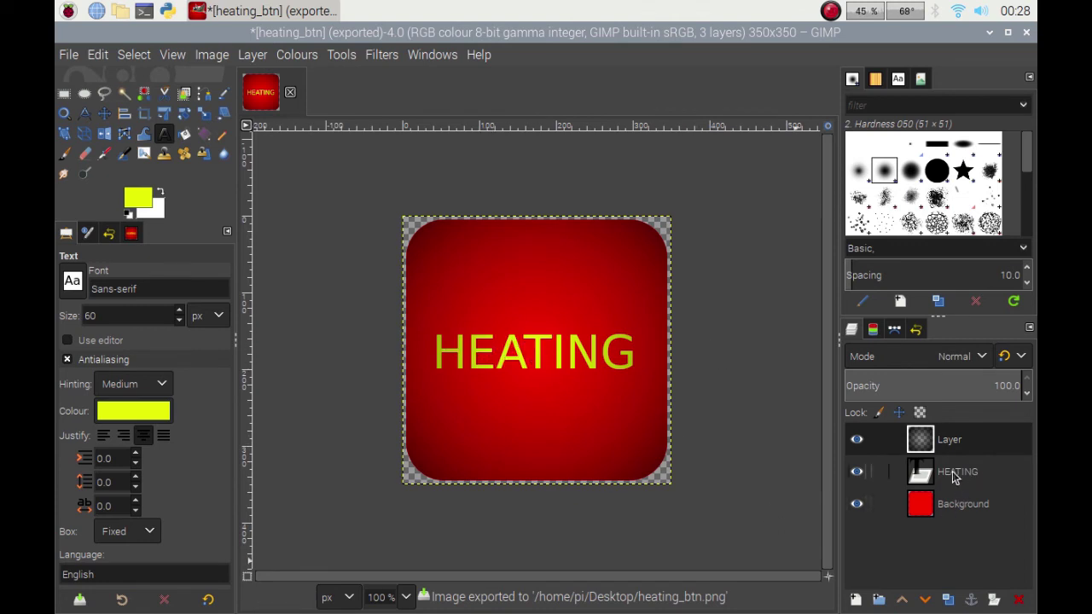
Step: Replace the yellow HEATING label on the button with the text SECURITY
click(954, 475)
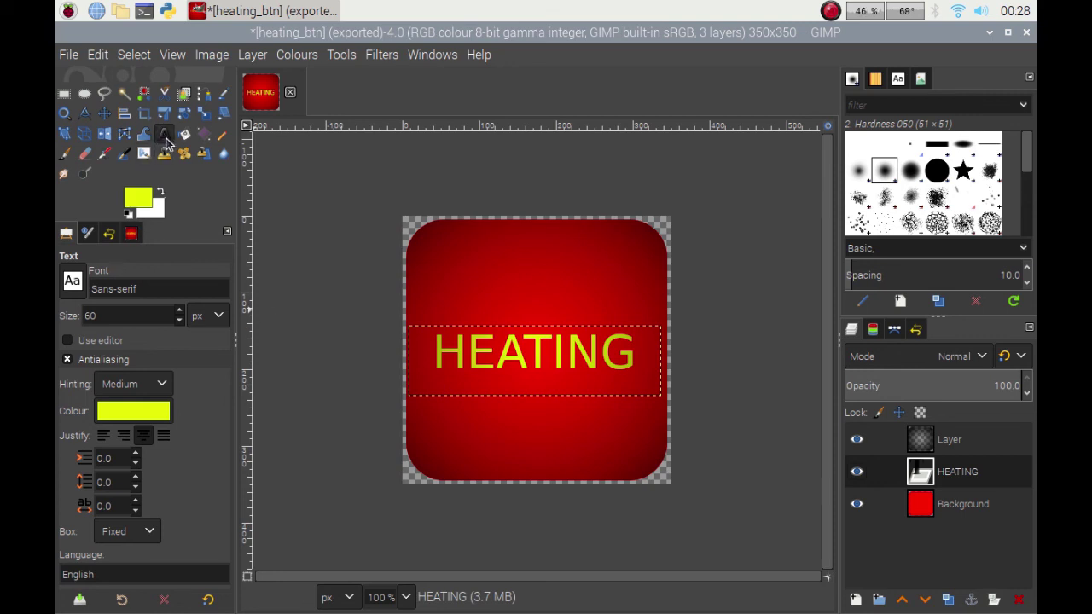
click(633, 350)
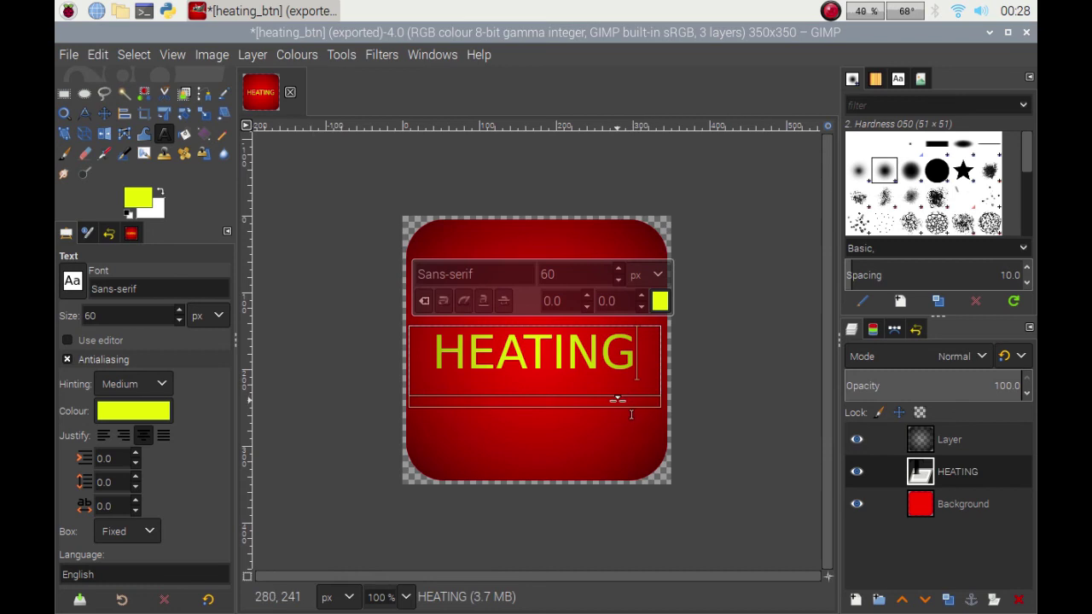
key(BackSpace)
key(BackSpace)
key(BackSpace)
key(BackSpace)
key(BackSpace)
key(BackSpace)
key(BackSpace)
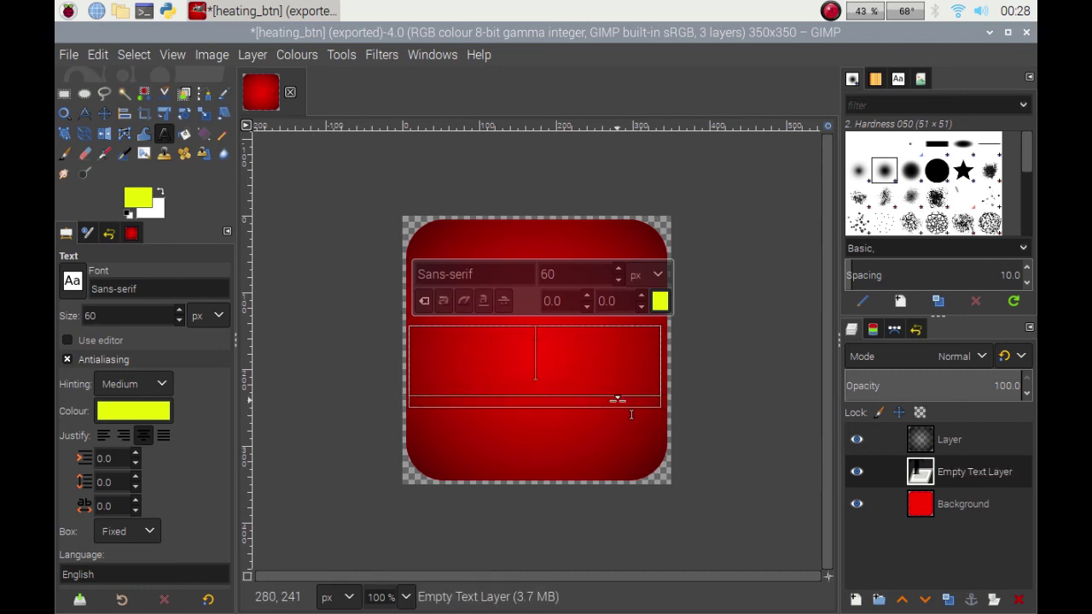
text(SEC)
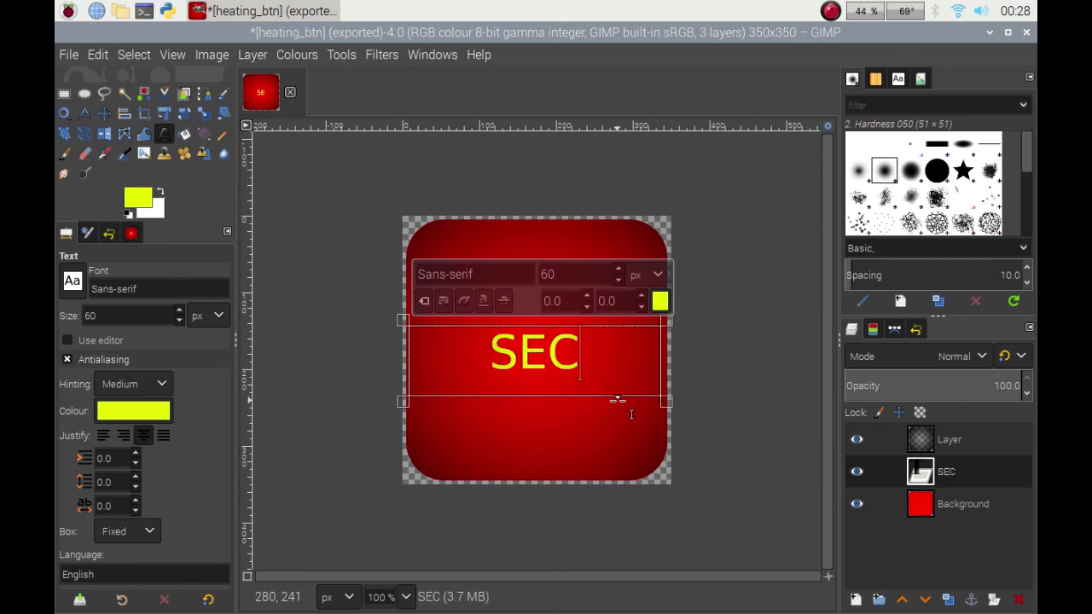
text(URITY)
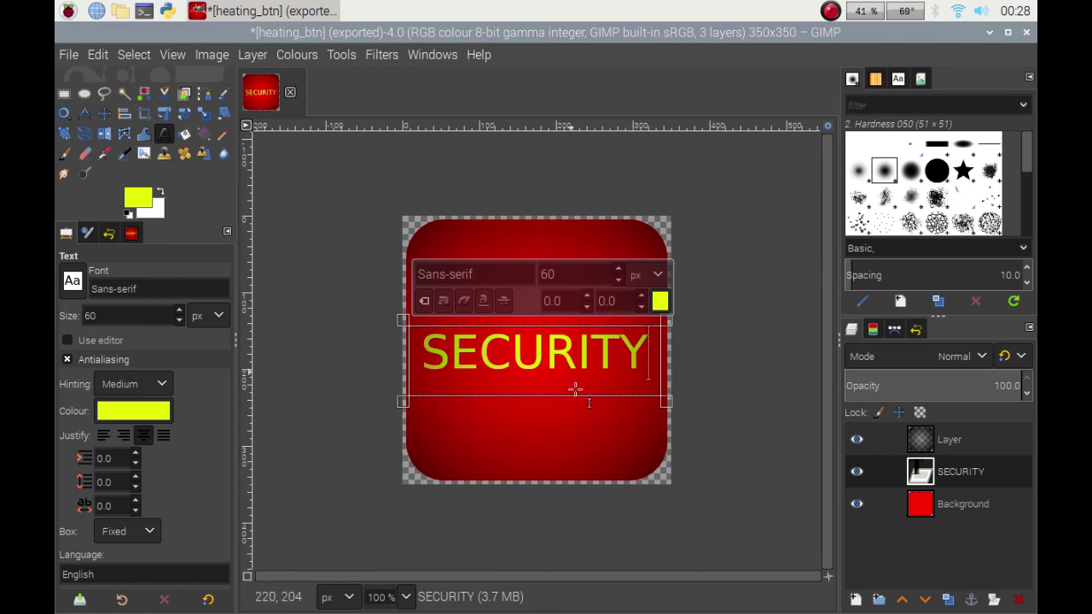
click(928, 509)
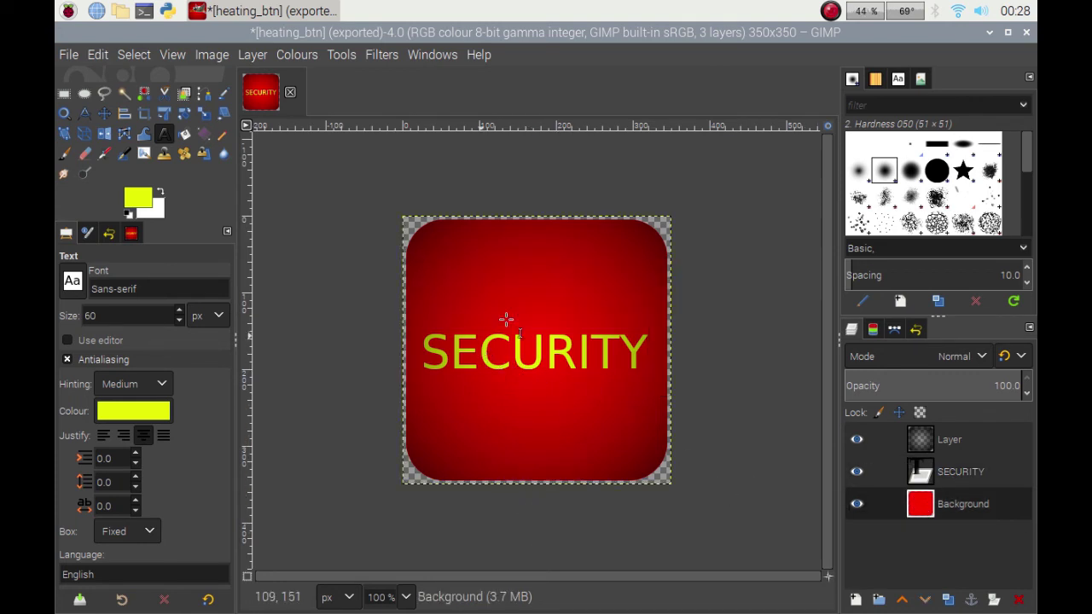
Step: Export the SECURITY version to the Desktop as security_btn.png with default PNG settings
click(69, 55)
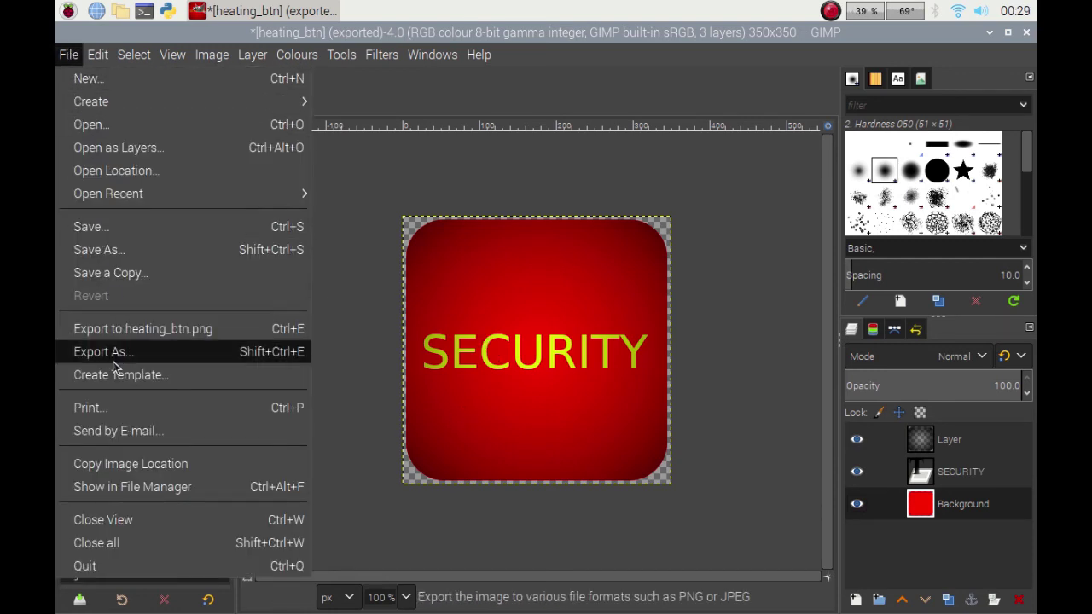
click(122, 351)
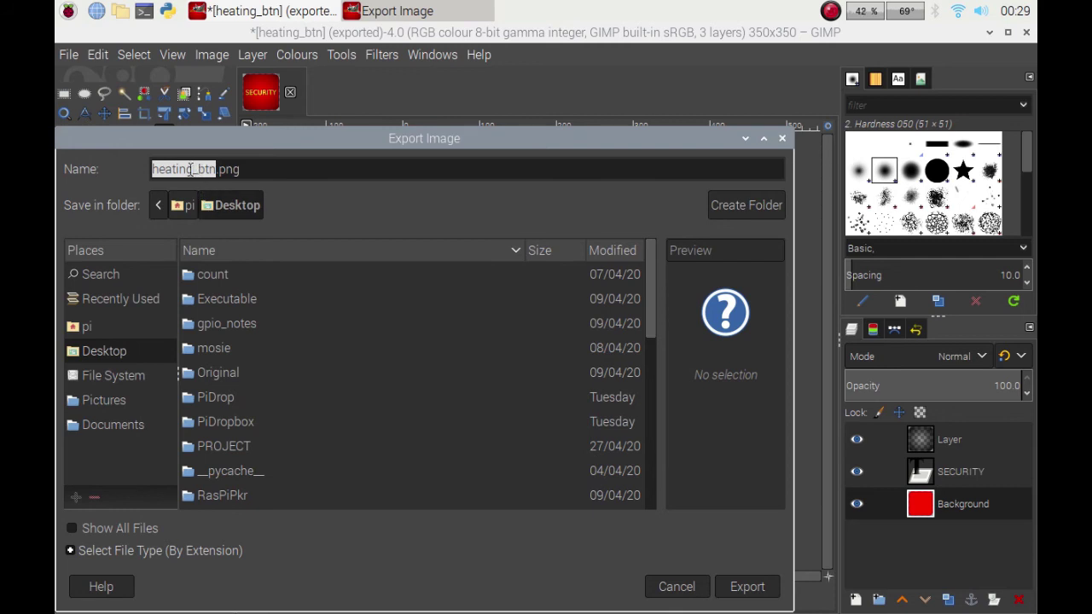
click(173, 169)
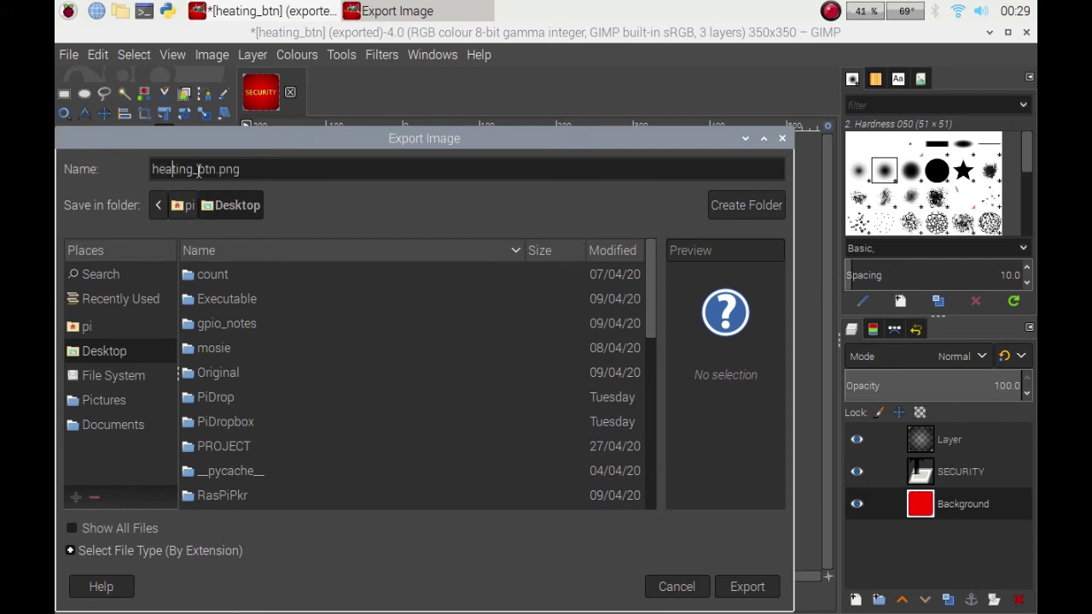
drag(193, 169, 153, 169)
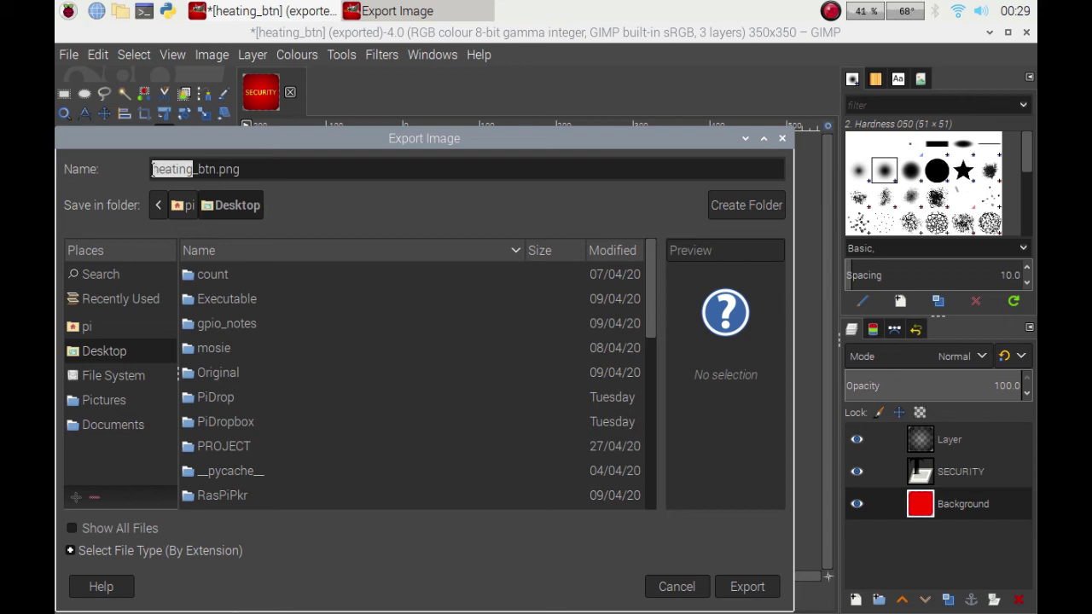
text(security)
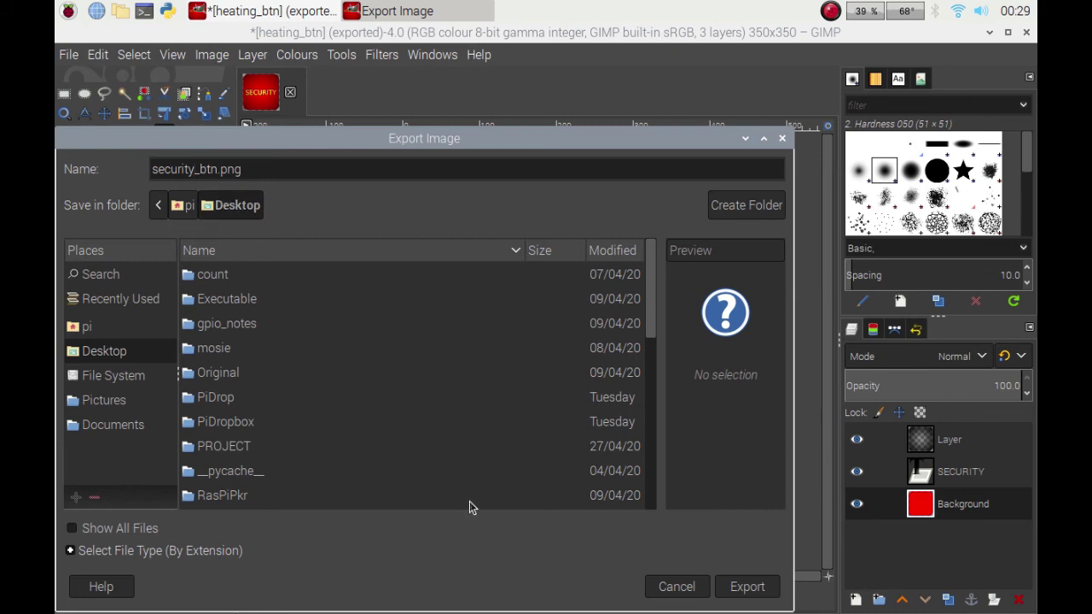
click(739, 591)
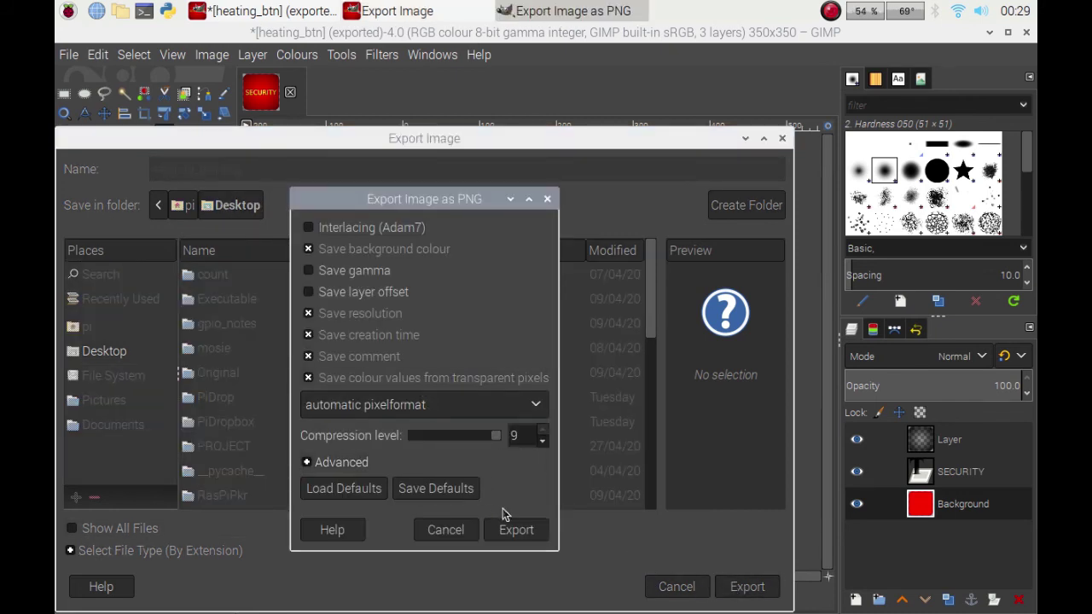
click(516, 530)
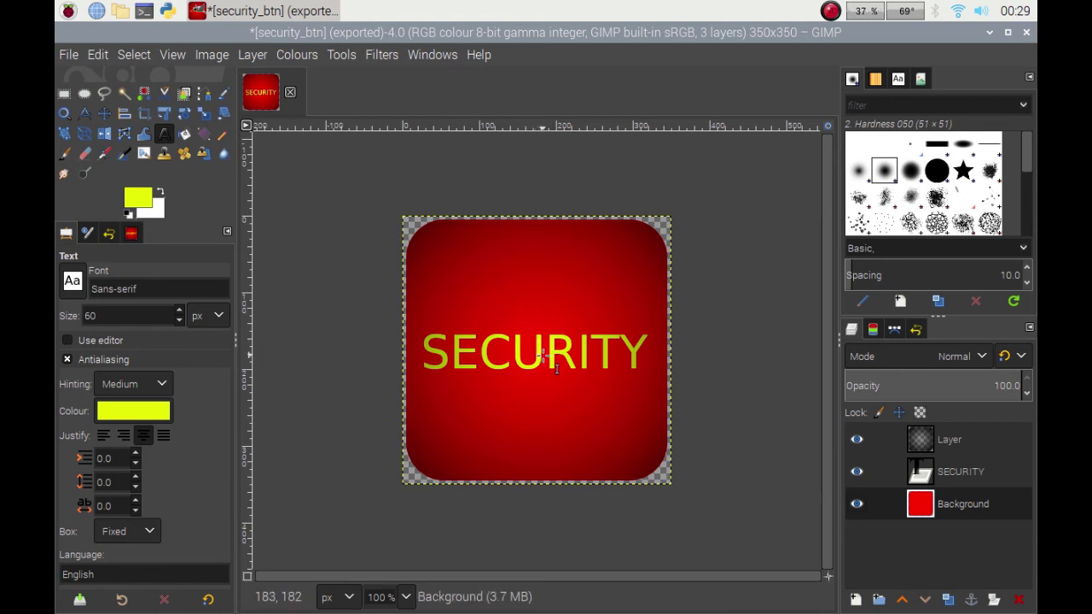
Step: Delete the SECURITY text layer, leaving only the red gradient rounded square
click(956, 478)
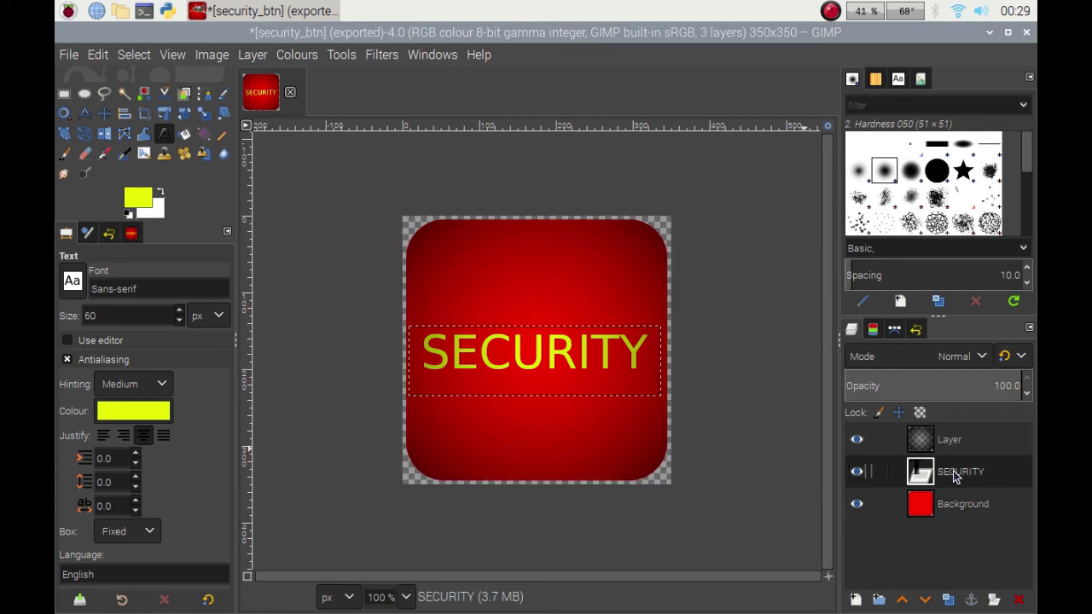
click(1017, 601)
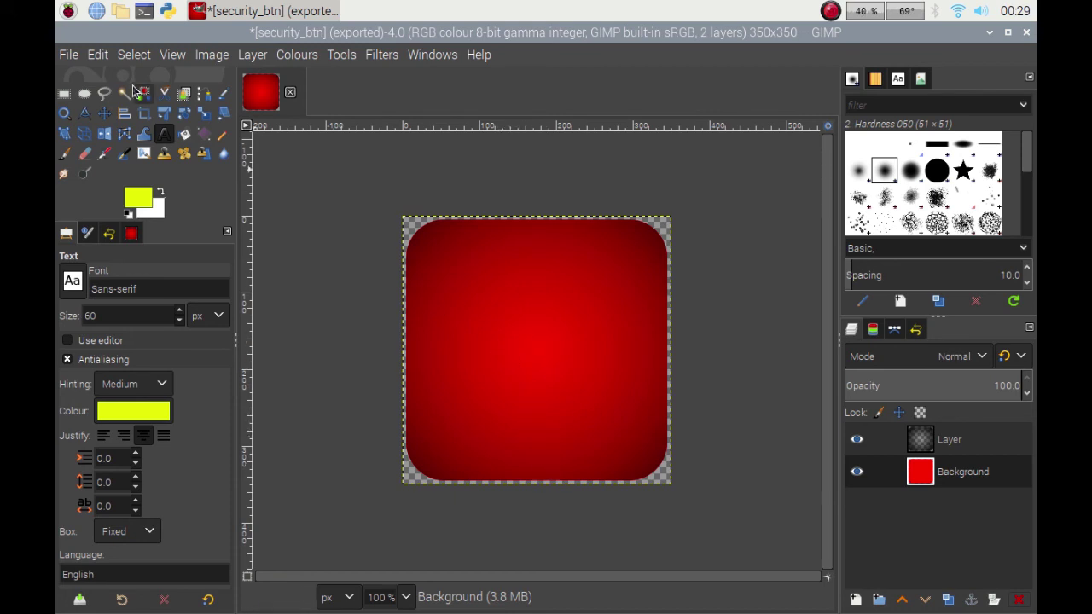
click(70, 57)
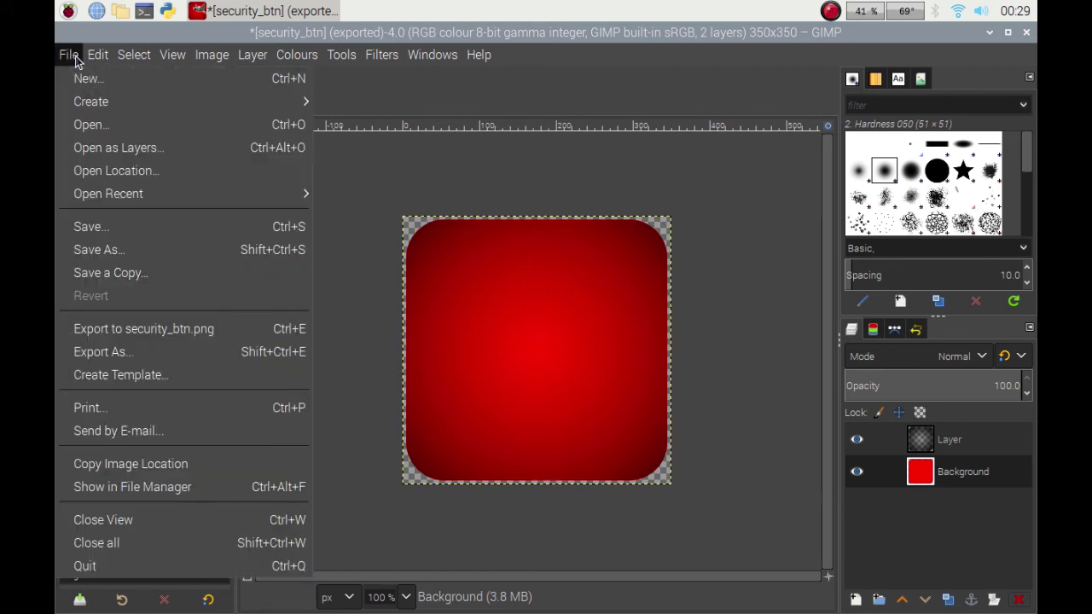
Step: Save the blank button base to the Desktop as heat_sec_btn.xcf and close the image
click(128, 254)
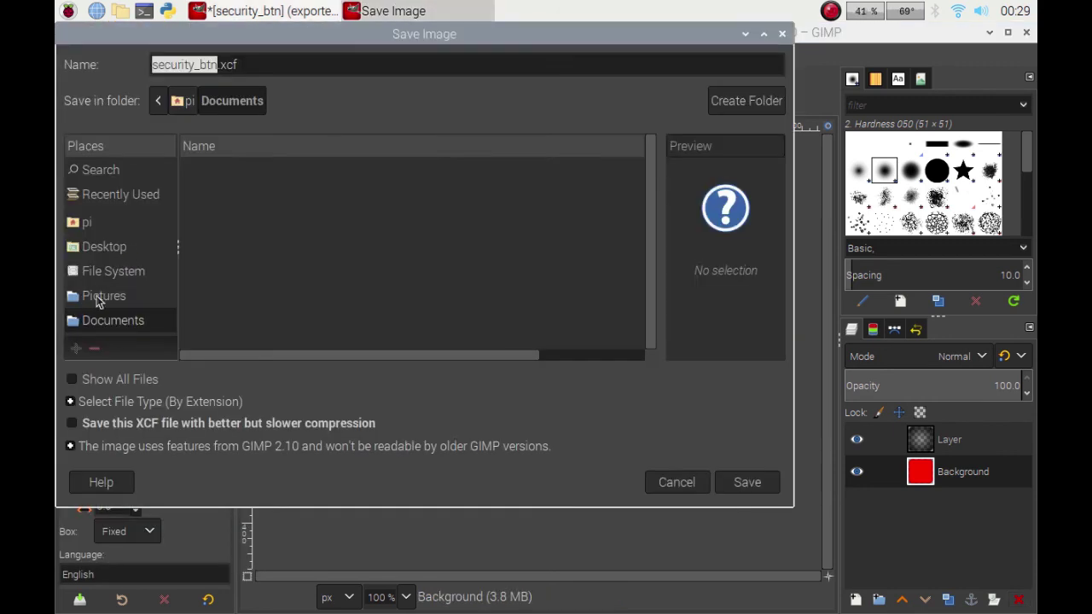
click(100, 250)
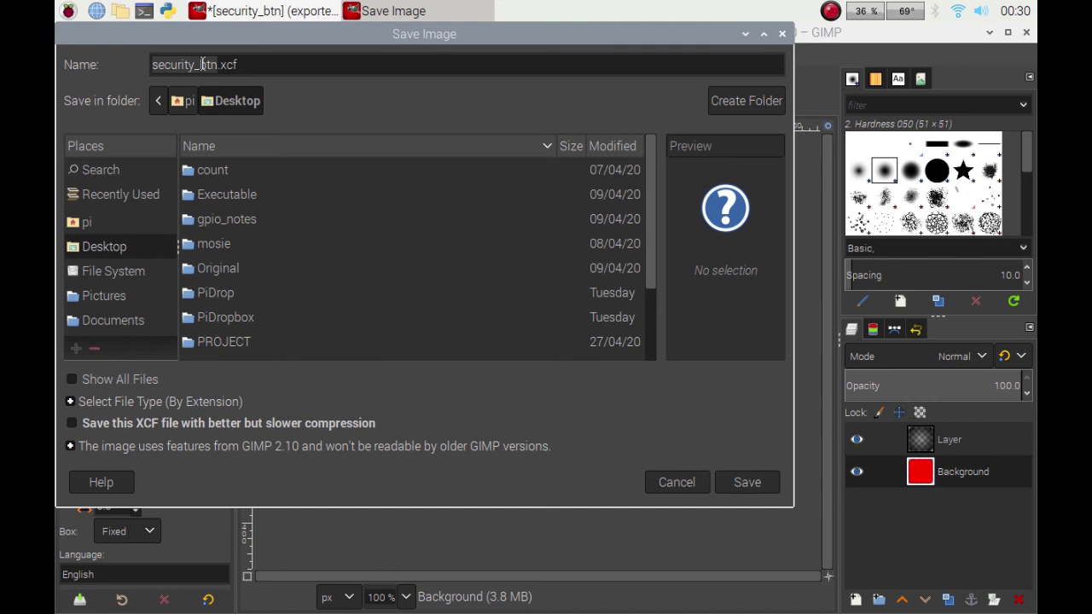
double_click(203, 65)
text(heating)
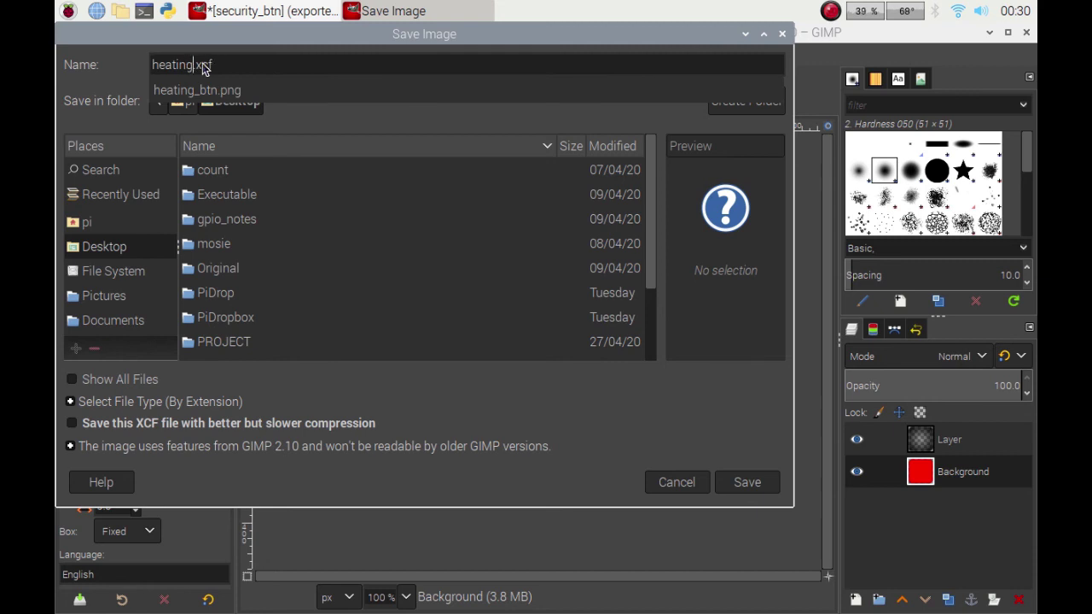
key(BackSpace)
key(BackSpace)
key(BackSpace)
text(_sec)
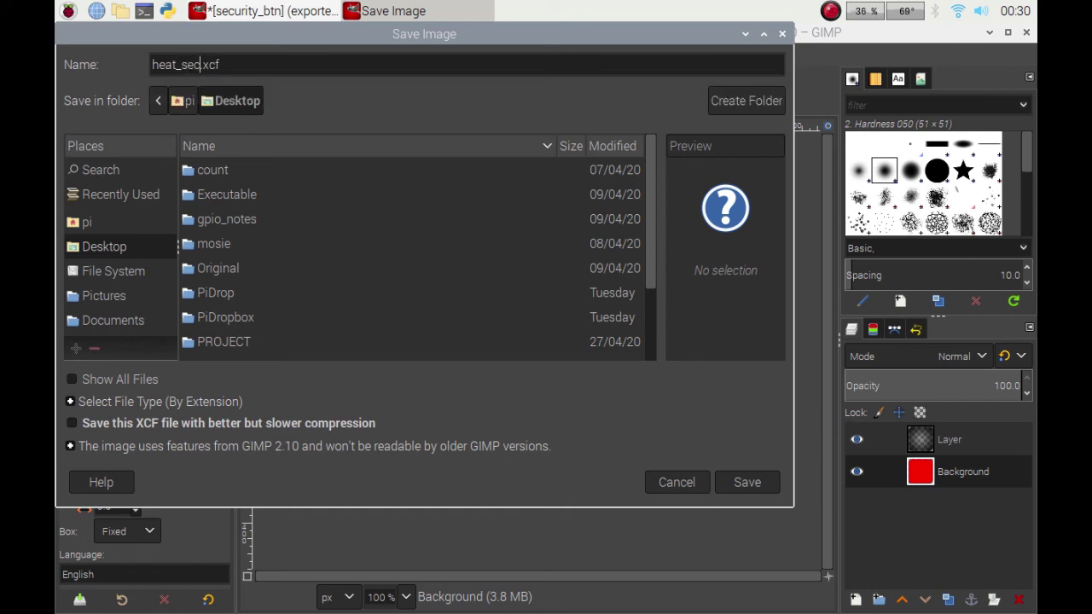
text(_but)
key(BackSpace)
key(BackSpace)
text(tn)
click(743, 481)
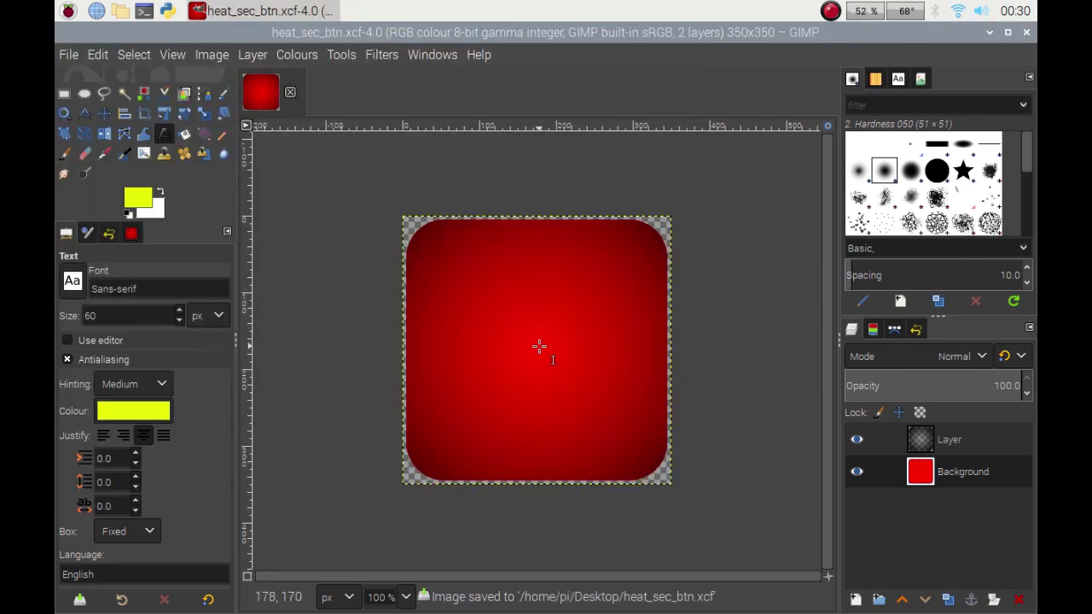
click(290, 92)
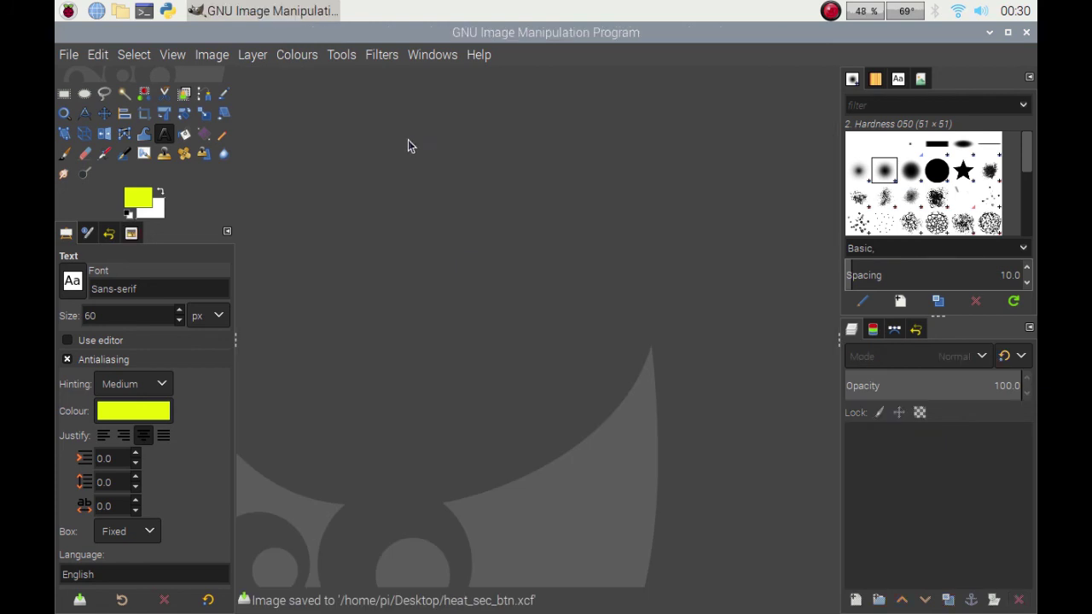
Step: Quit GIMP, launch Python IDLE and reopen /home/pi/button.py from Recent Files
click(1027, 32)
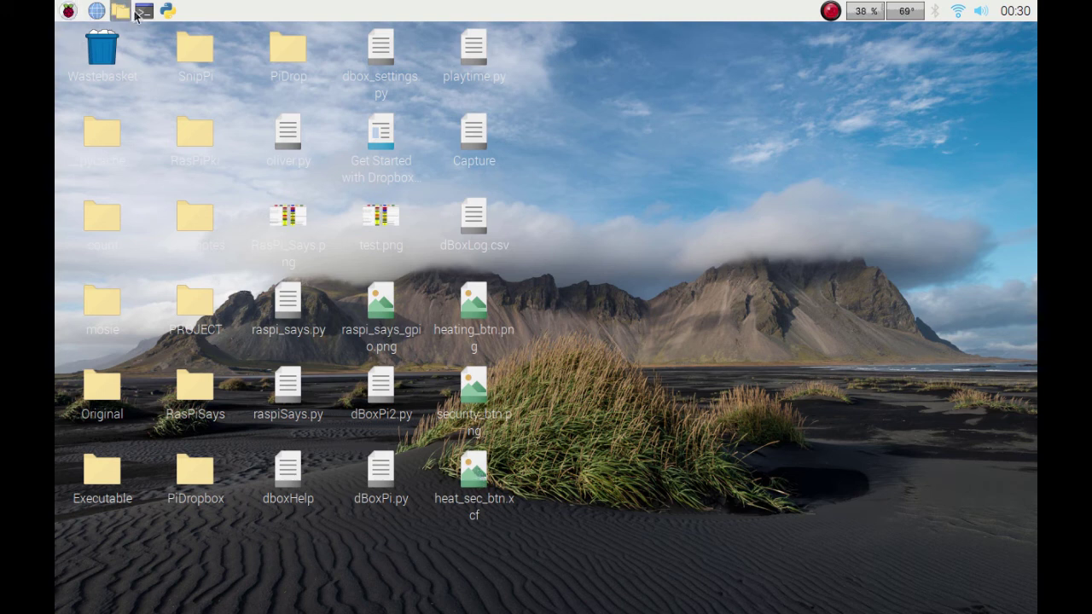
click(169, 11)
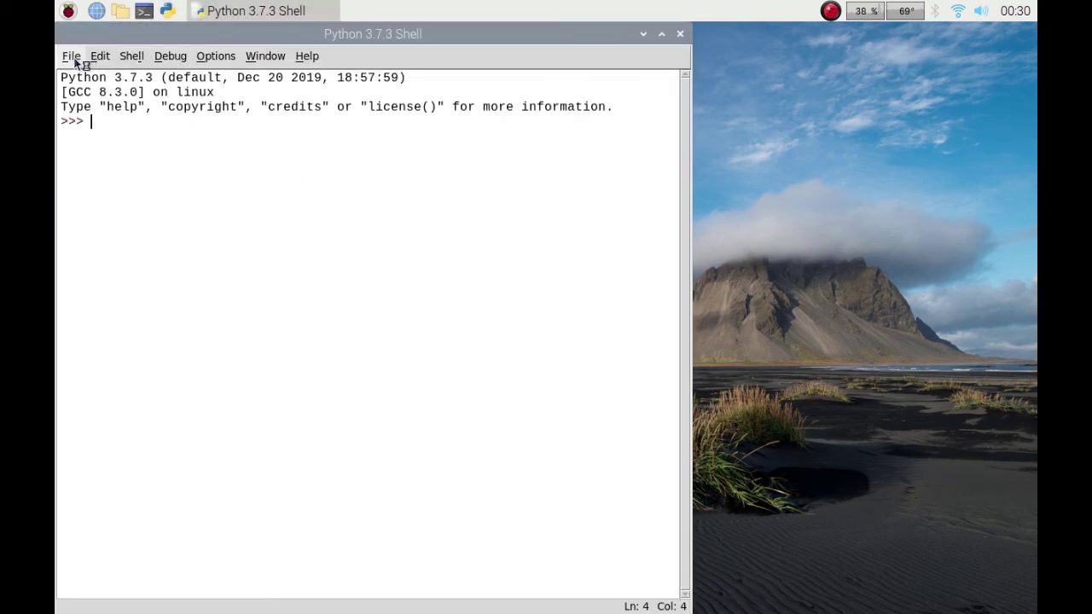
click(74, 60)
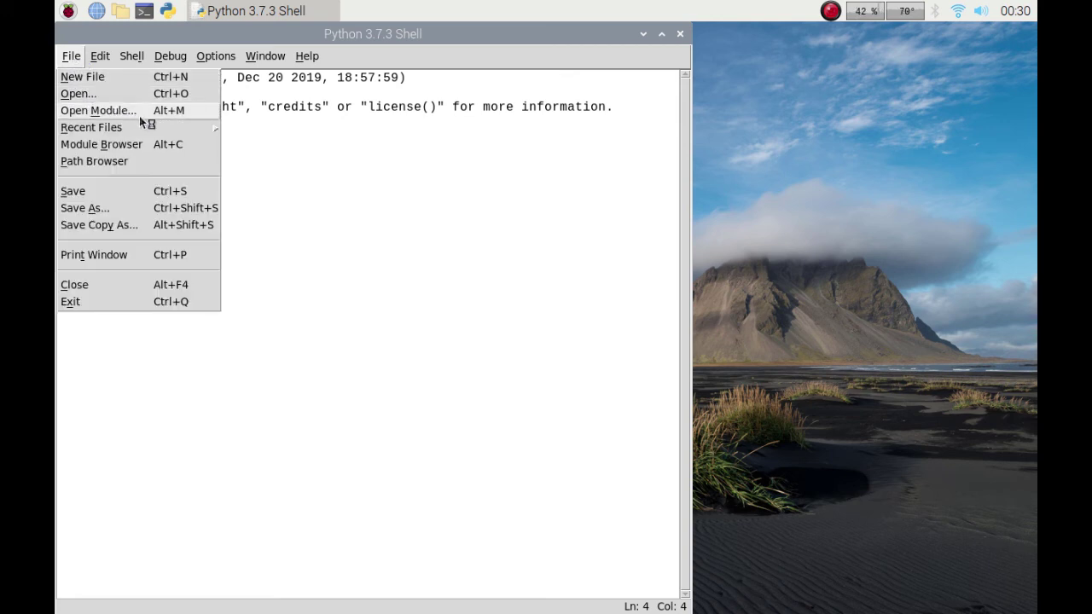
mouse_move(175, 128)
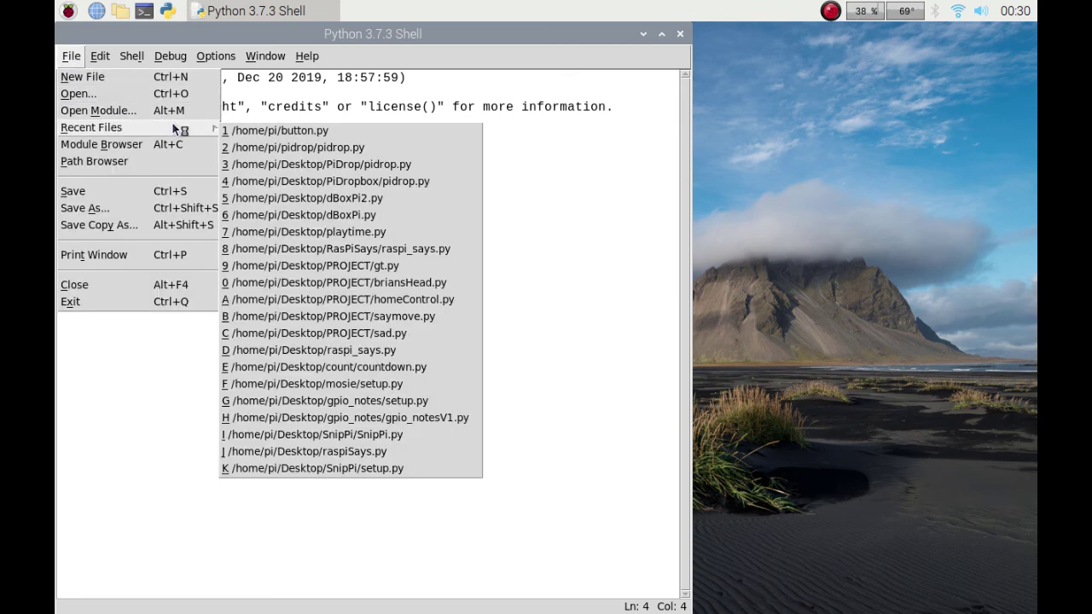
click(331, 133)
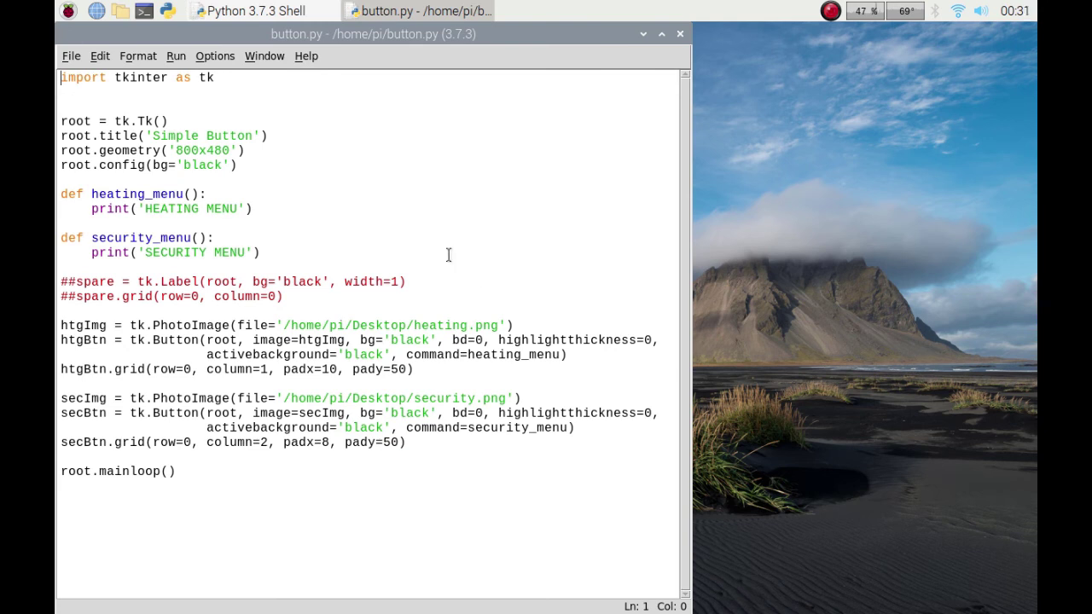
Step: Add _btn to both PNG file names, uncomment the two spare label lines, and maximize the editor
click(469, 326)
text(_)
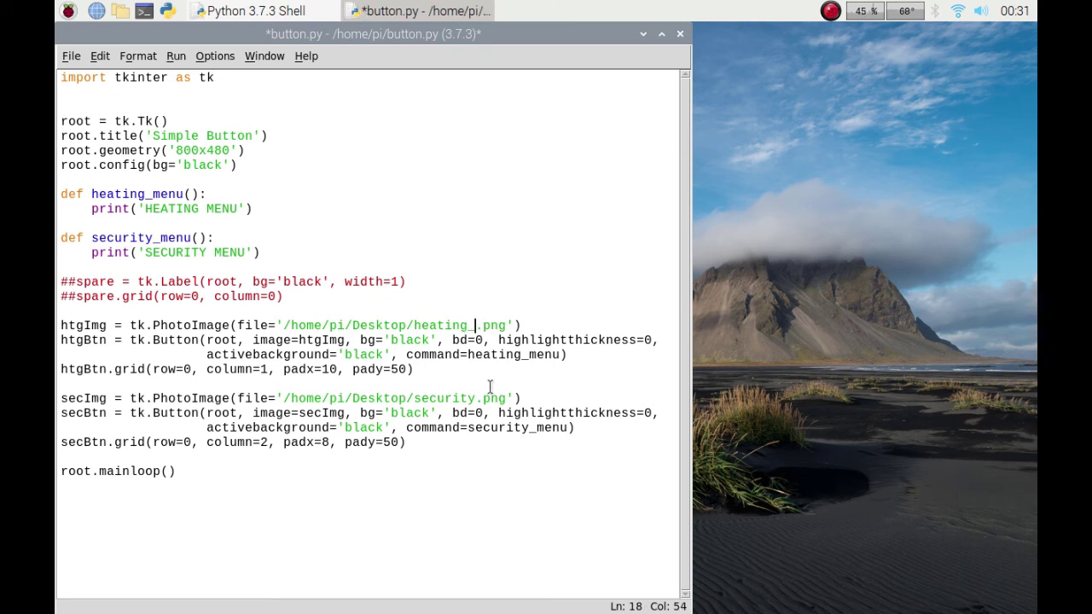
text(btn)
text(_btn)
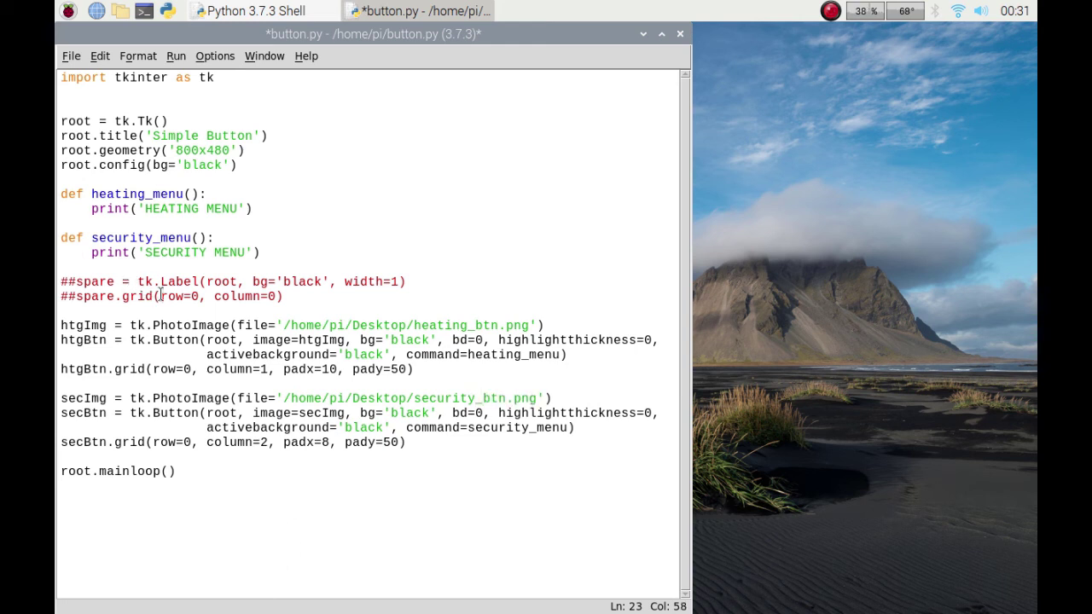
drag(184, 298, 150, 281)
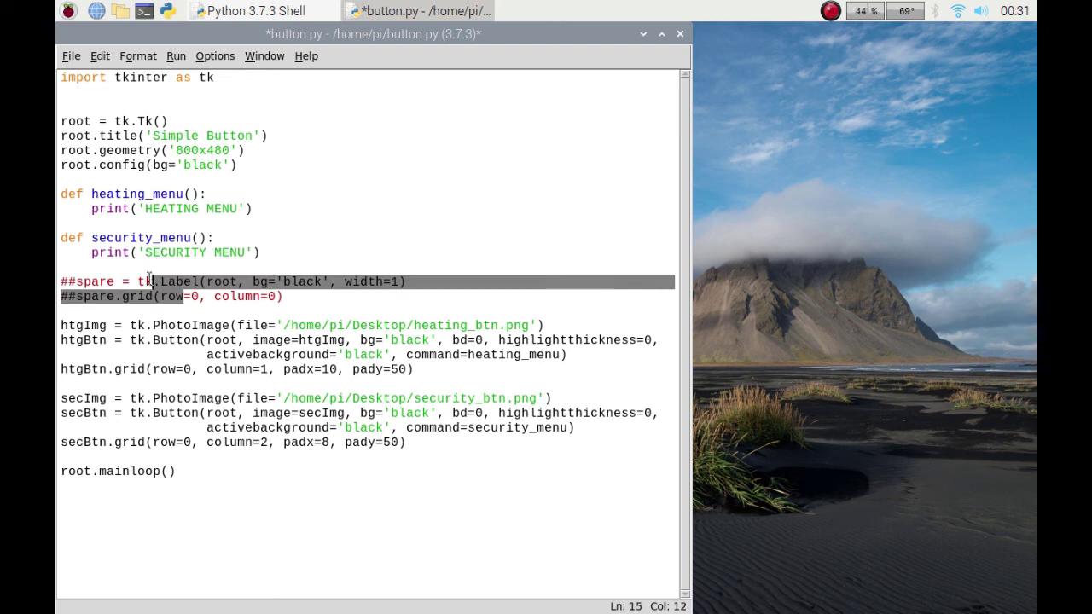
key(alt+4)
click(182, 290)
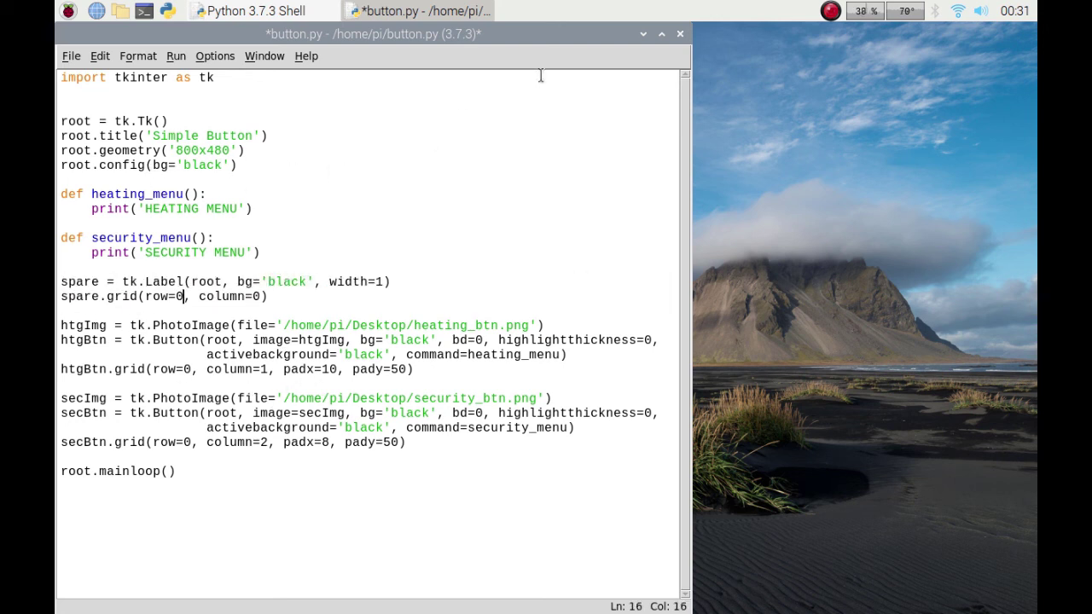
click(659, 35)
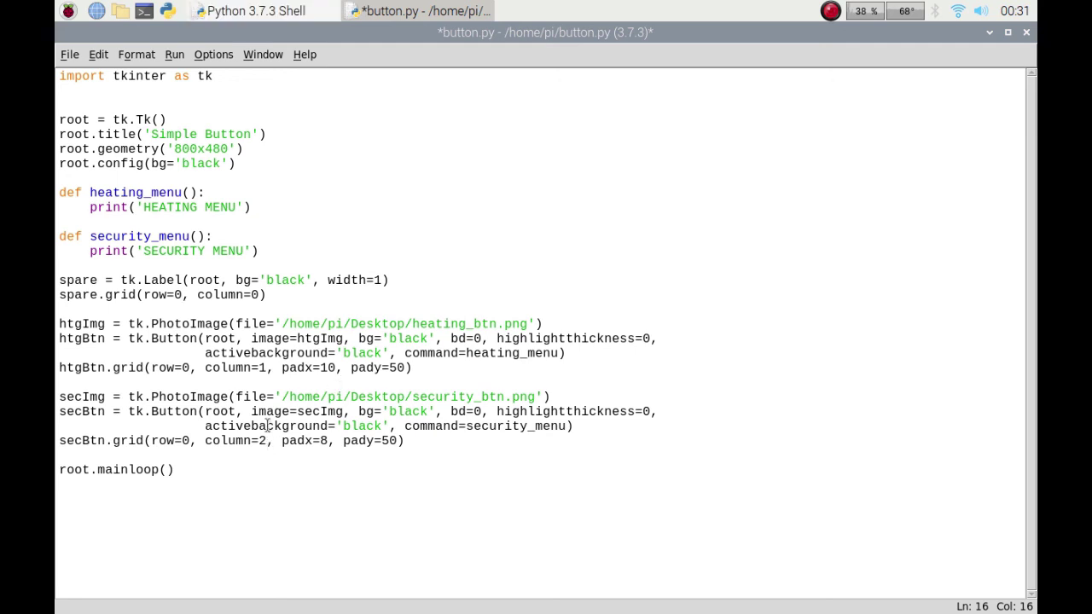
Step: Run button.py with F5, saving when prompted, view the Simple Button window, then close it
key(F5)
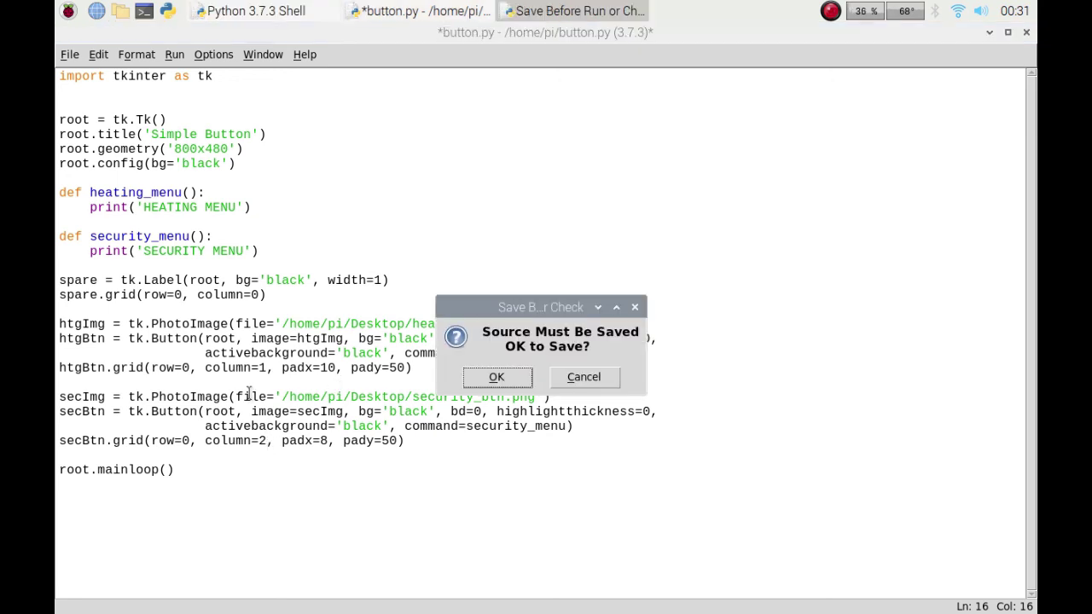
key(Return)
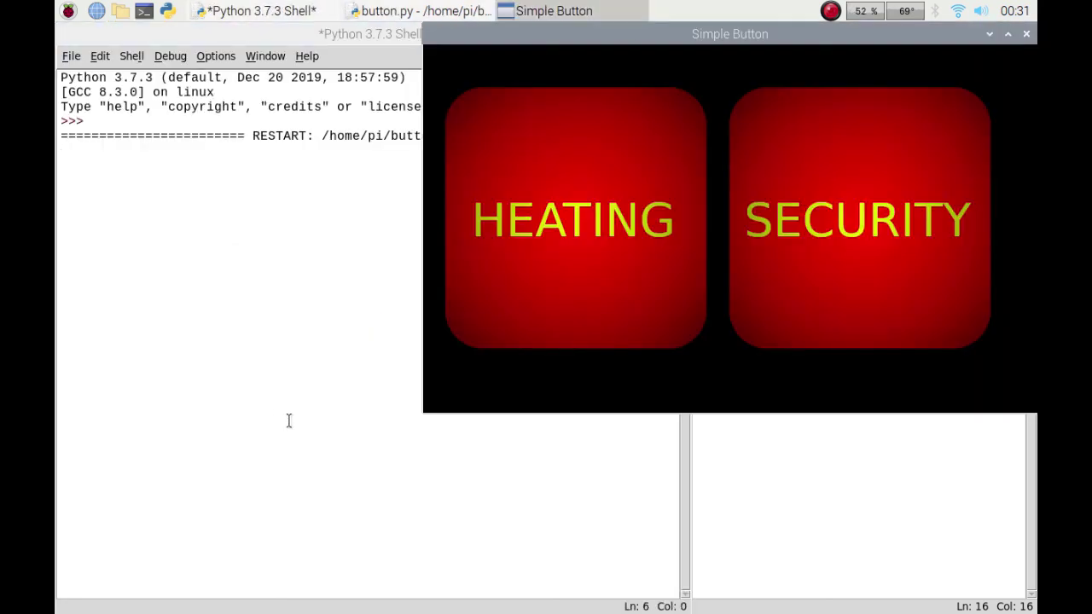
drag(725, 33, 591, 115)
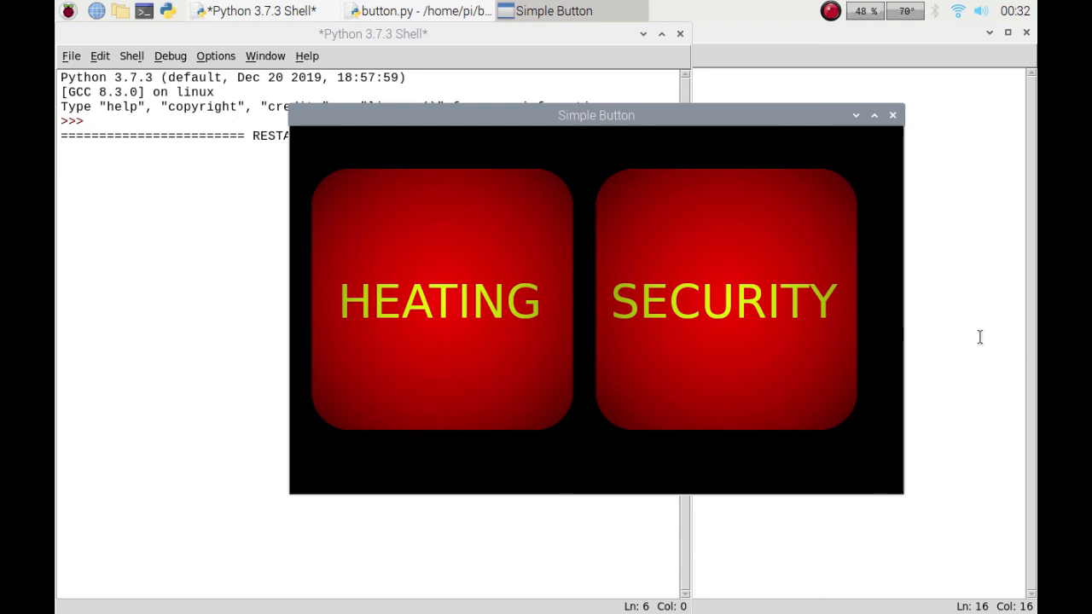
click(892, 116)
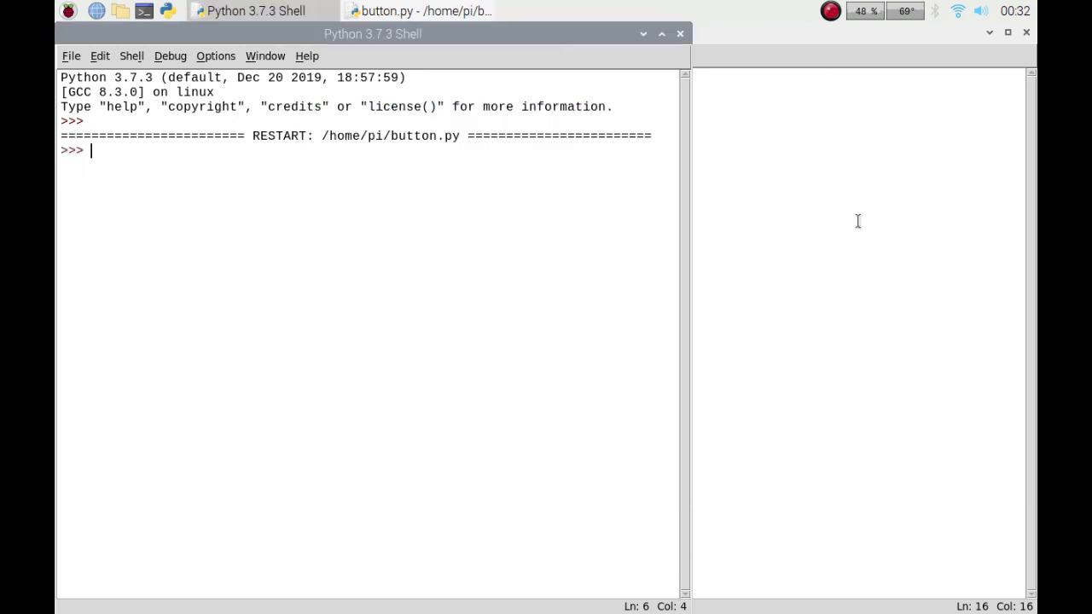
click(712, 309)
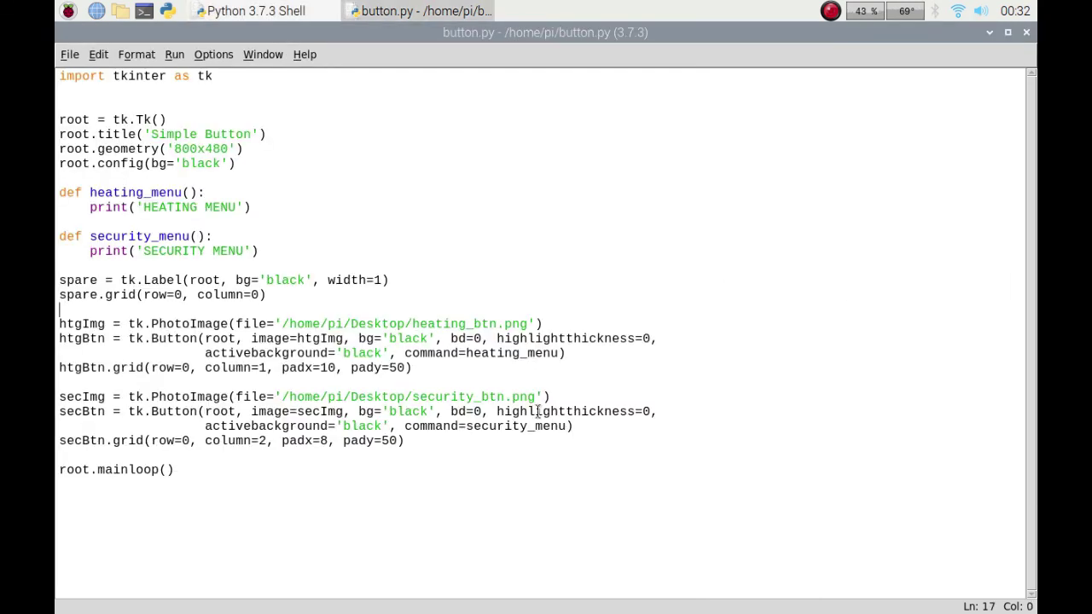
Step: Set htgBtn.grid and secBtn.grid to padx=15, pady=60, then run the script with F5
click(398, 368)
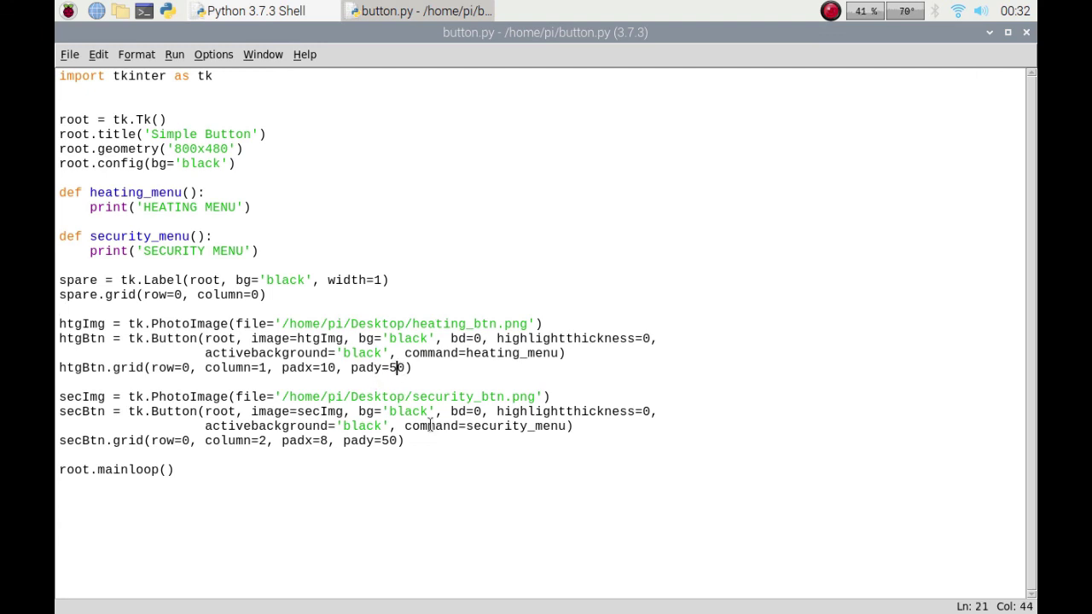
key(BackSpace)
text(6)
key(Down)
key(Down)
key(Down)
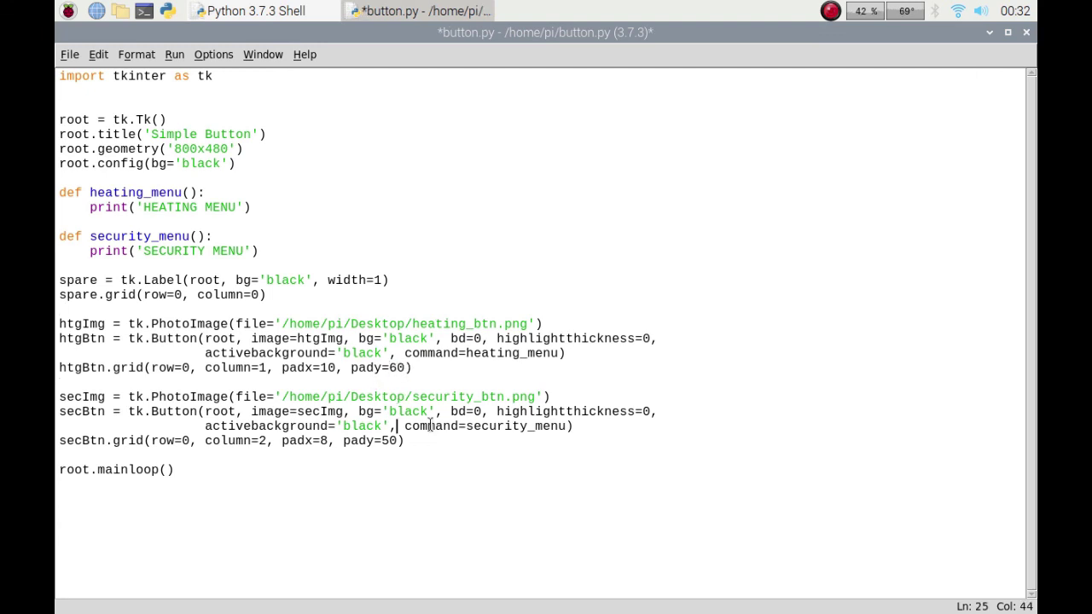
key(BackSpace)
text(6)
double_click(323, 442)
text(15)
key(Up)
key(Up)
key(Up)
key(Up)
key(Up)
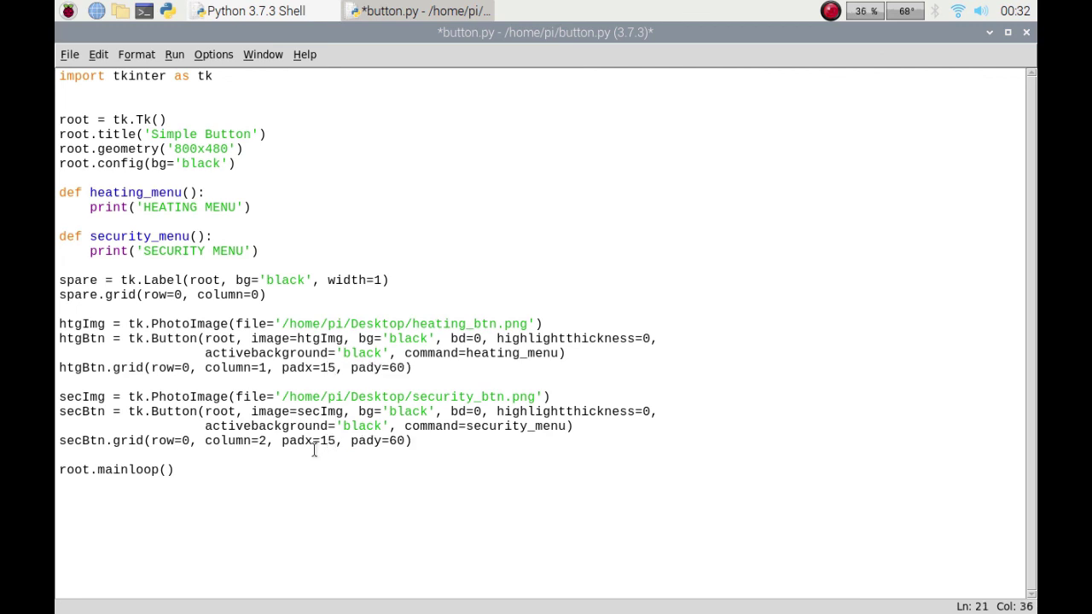
key(F5)
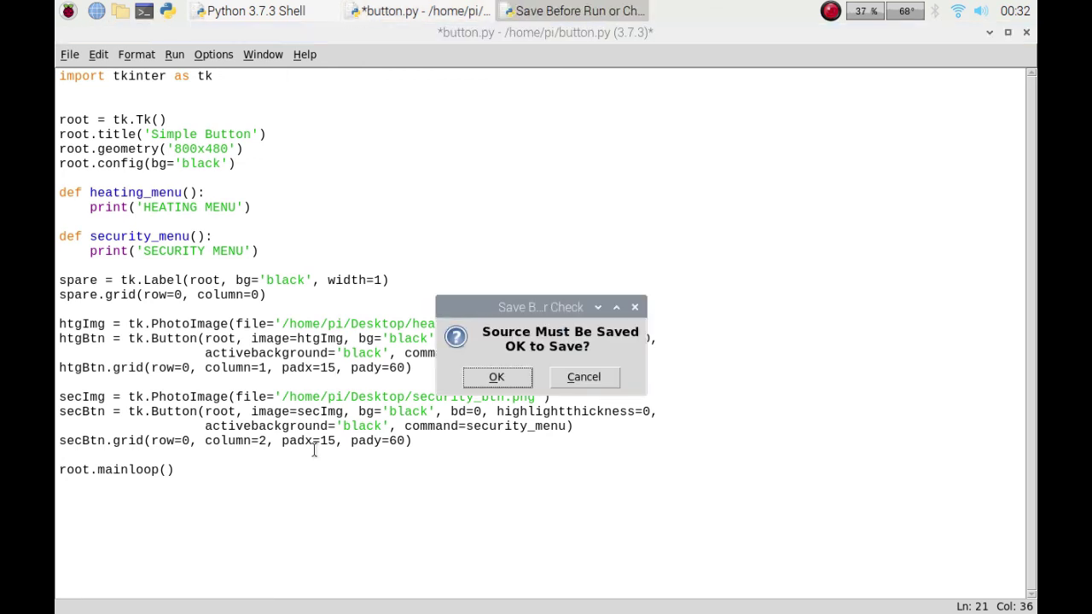
Step: Save the changes and run the script, moving the Simple Button window into view
key(Return)
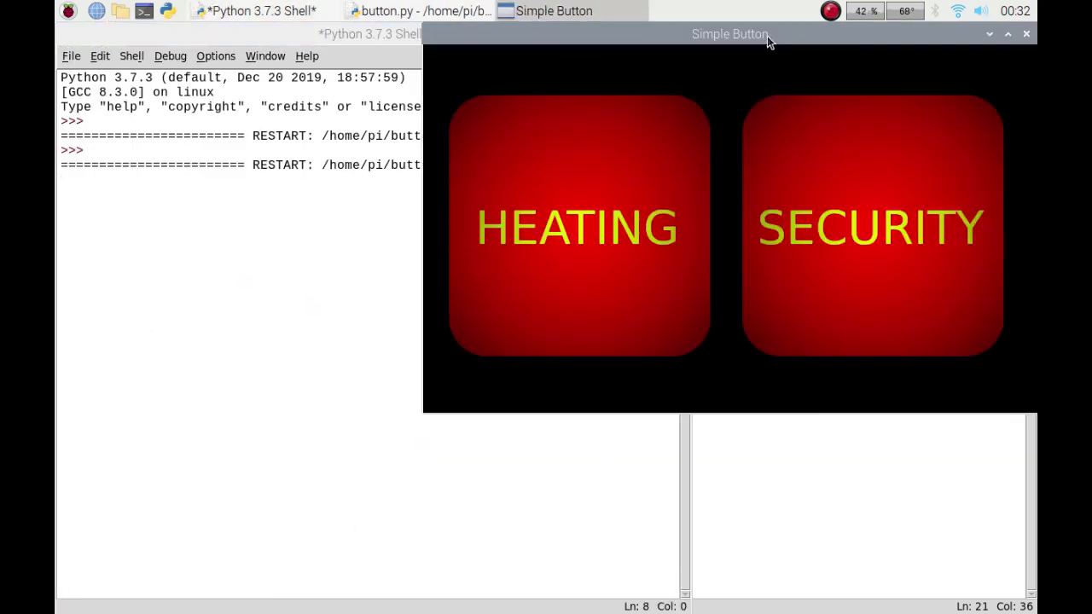
drag(767, 36, 520, 90)
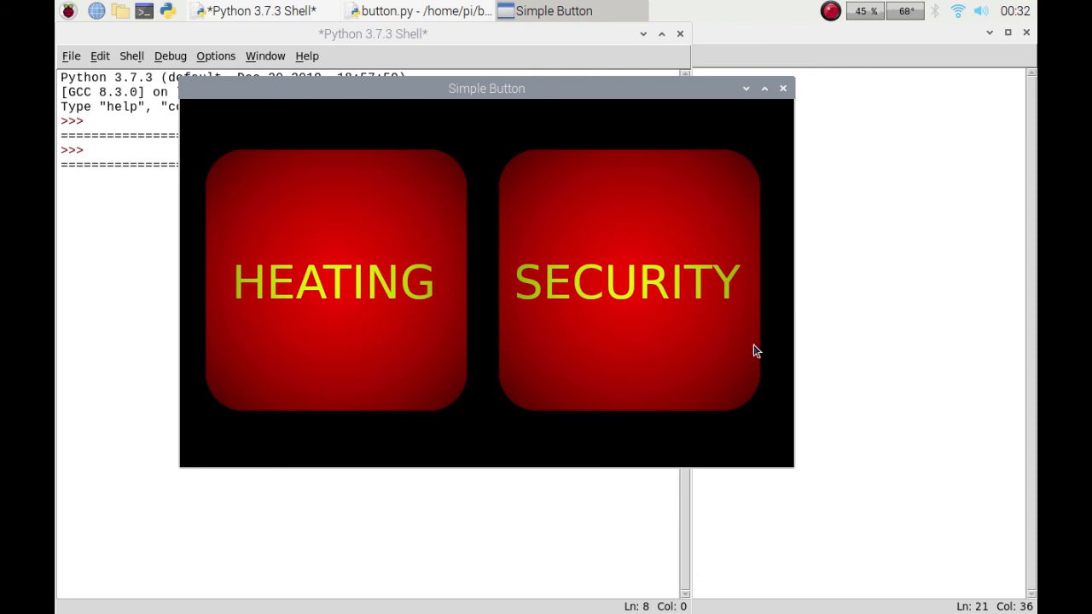
drag(451, 90, 570, 97)
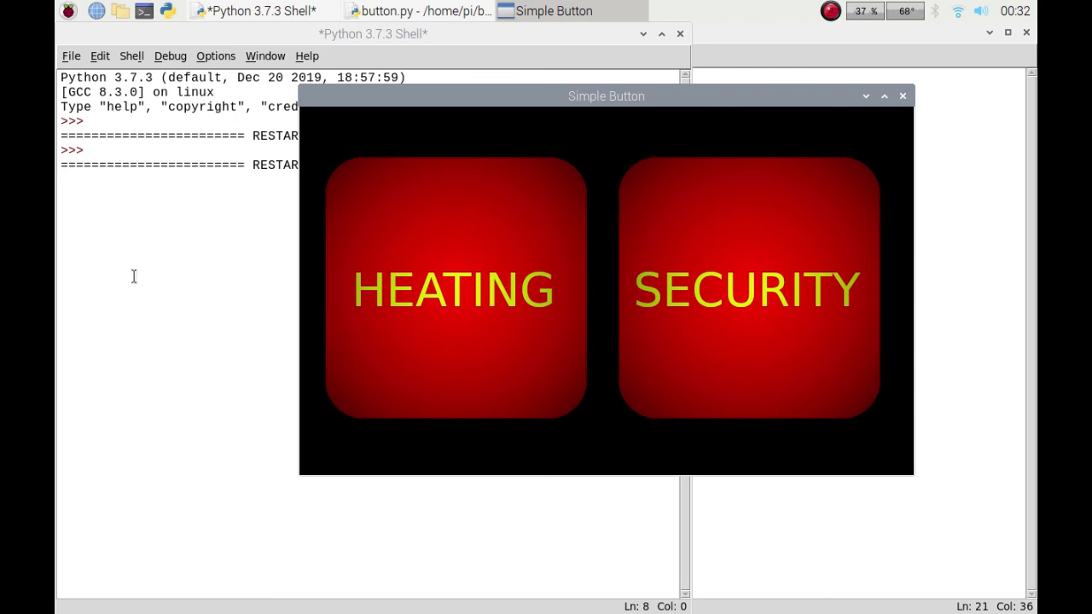
Step: Click HEATING and SECURITY to print their menu messages, then close the button window and shell
click(447, 282)
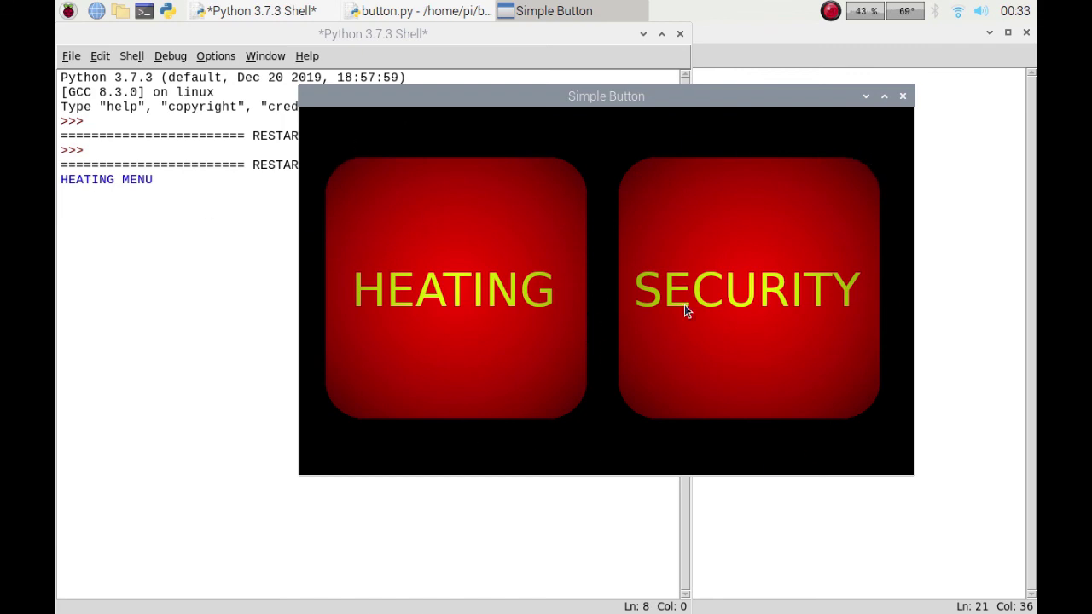
click(721, 296)
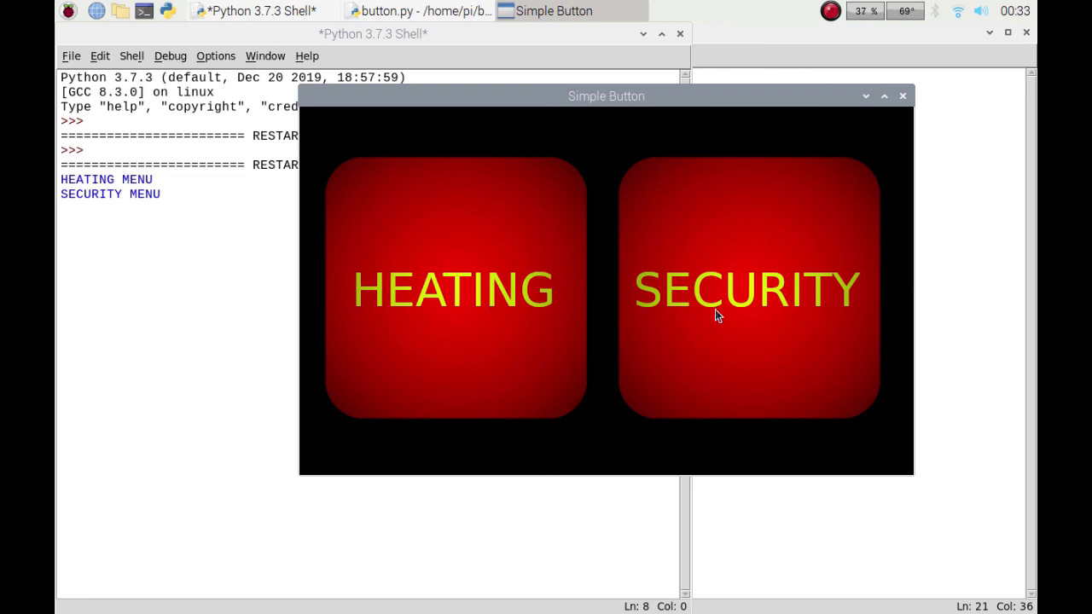
click(903, 98)
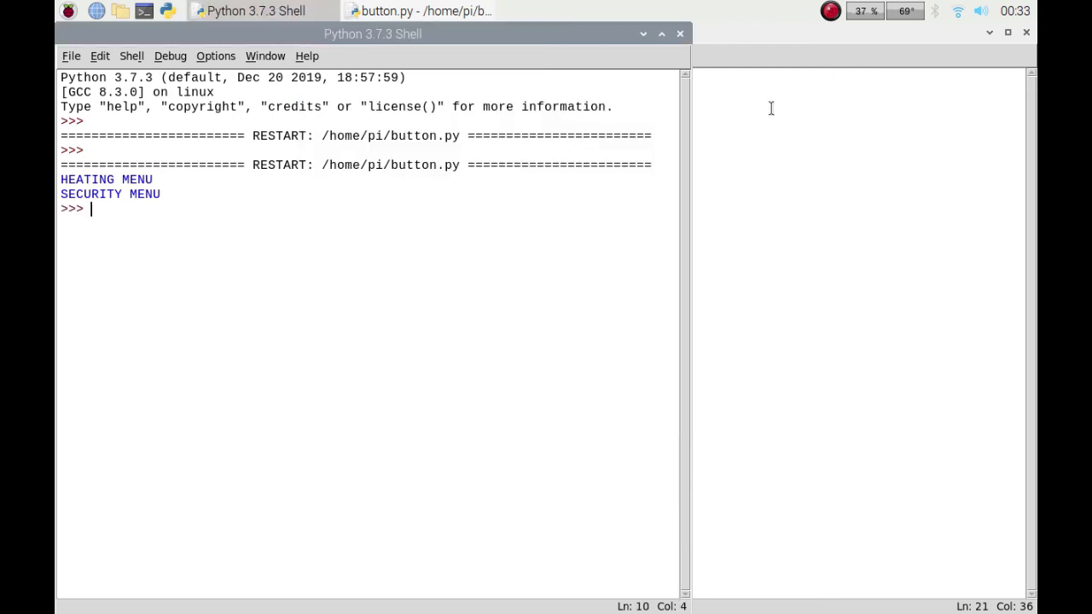
click(681, 35)
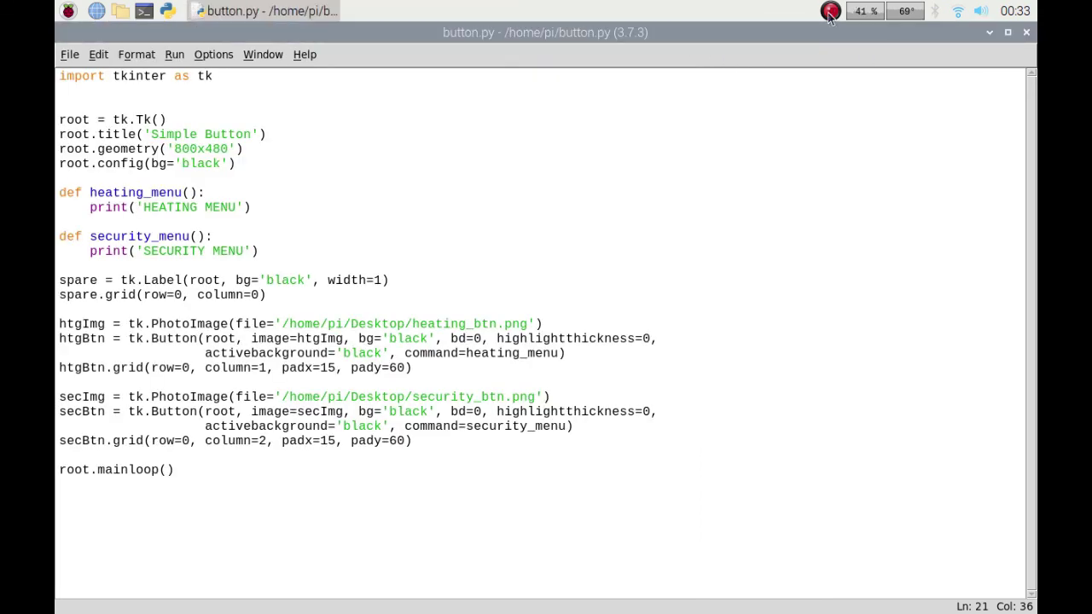